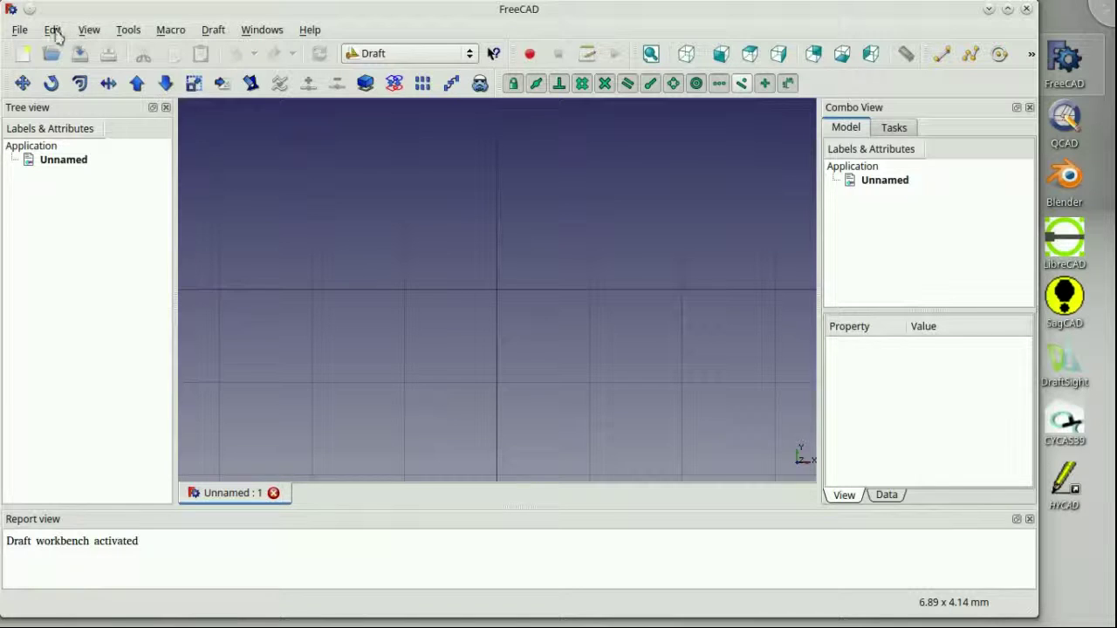
# - Examine the general, units and part design settings in the preferences
pyautogui.click(80, 348)
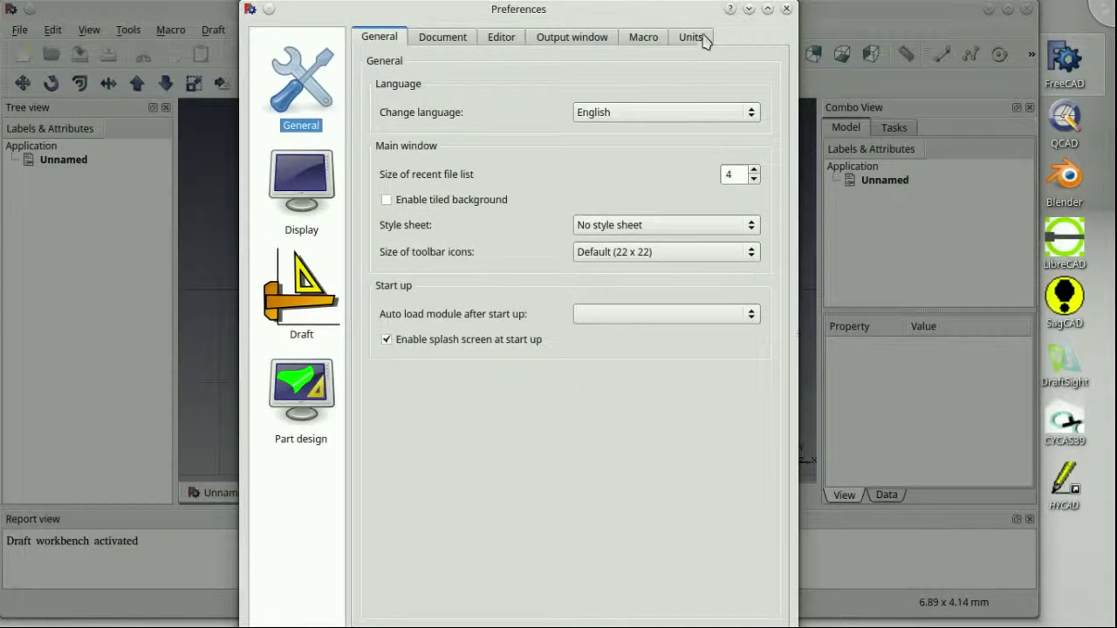
pyautogui.click(703, 41)
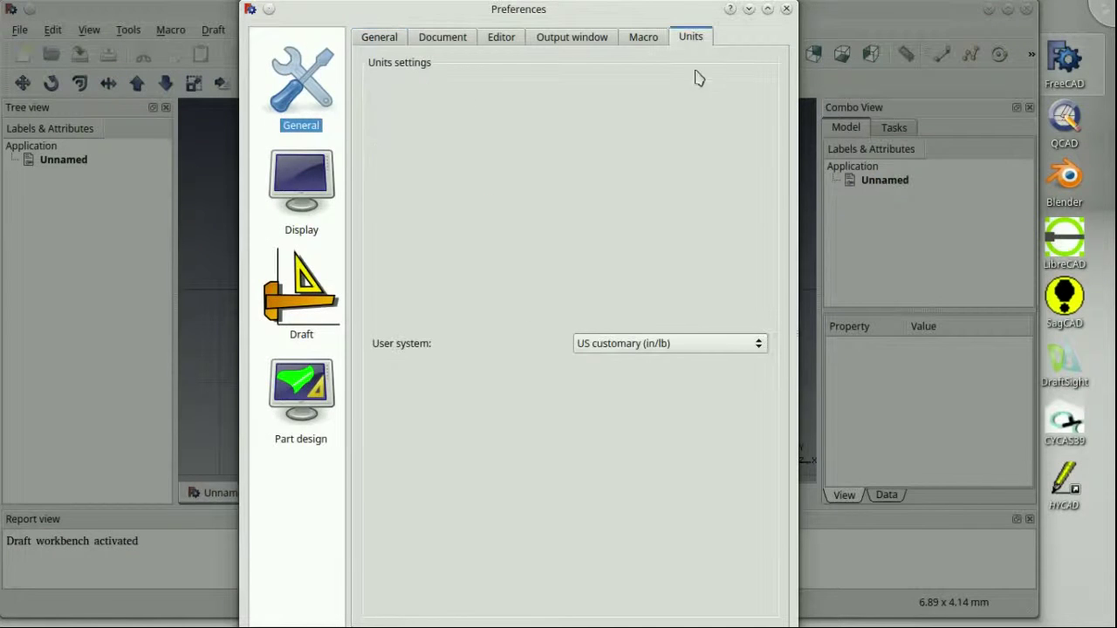
pyautogui.click(389, 38)
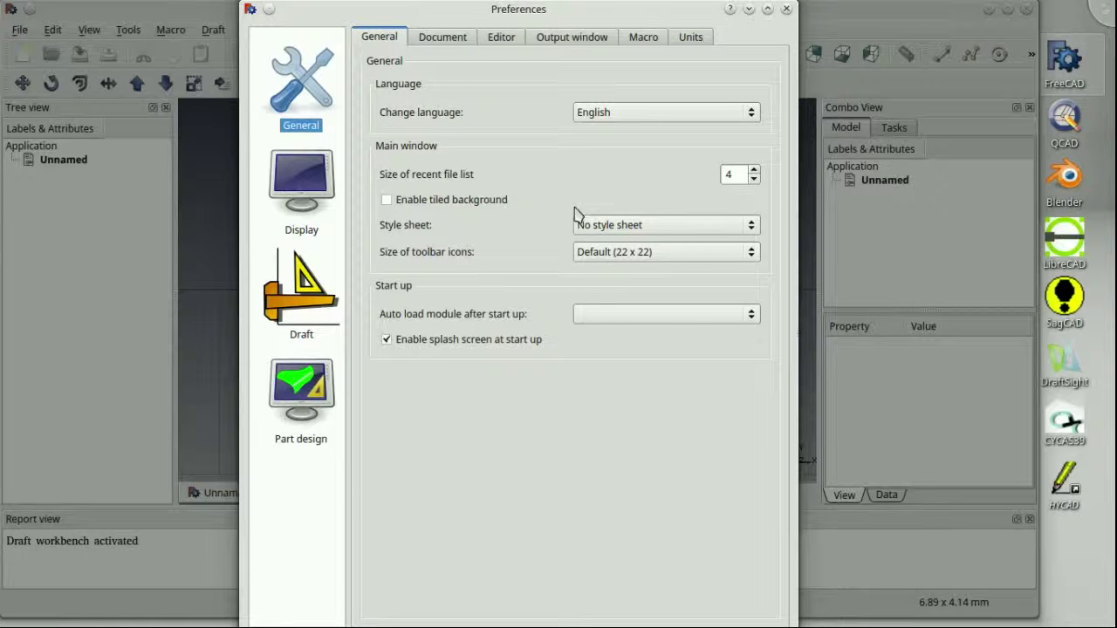
pyautogui.click(305, 423)
pyautogui.click(746, 88)
pyautogui.click(724, 125)
pyautogui.click(384, 145)
pyautogui.click(384, 169)
pyautogui.click(438, 40)
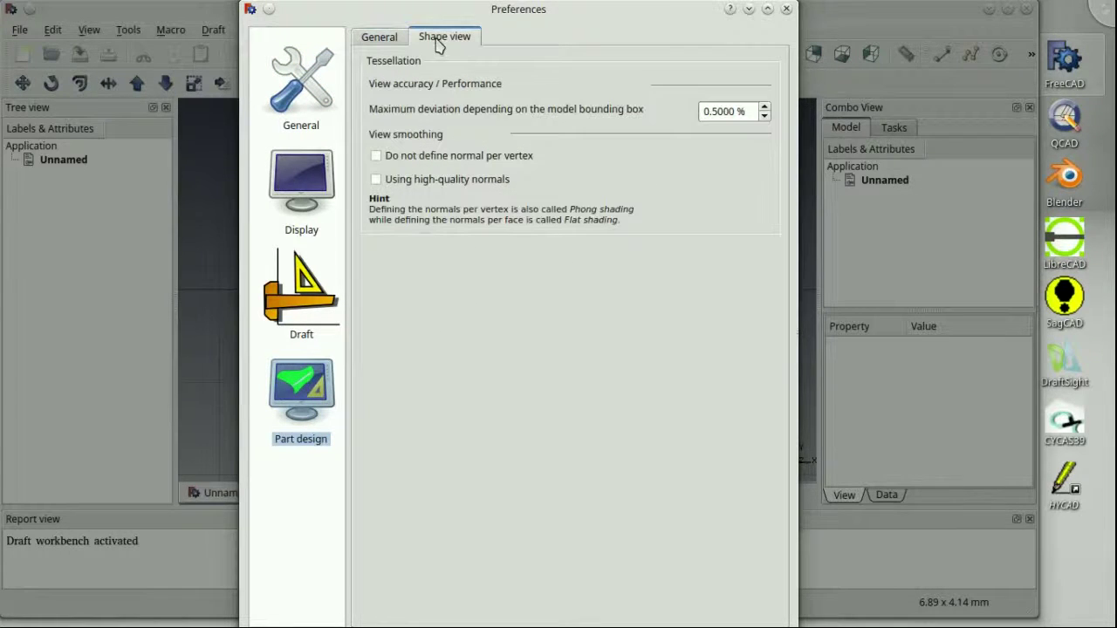
pyautogui.click(317, 98)
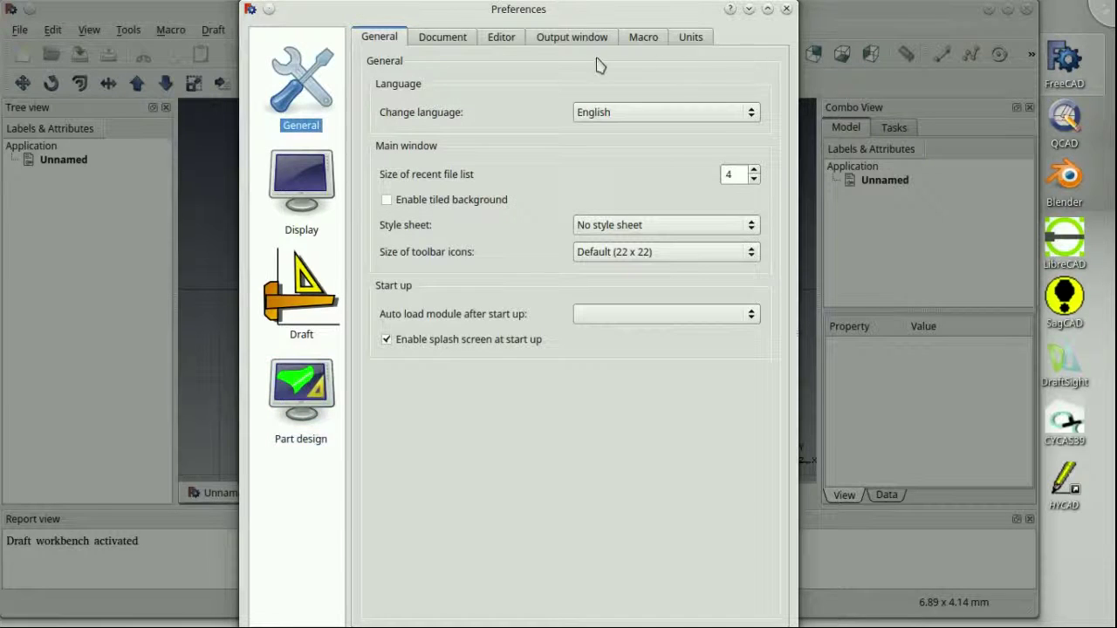
pyautogui.click(786, 9)
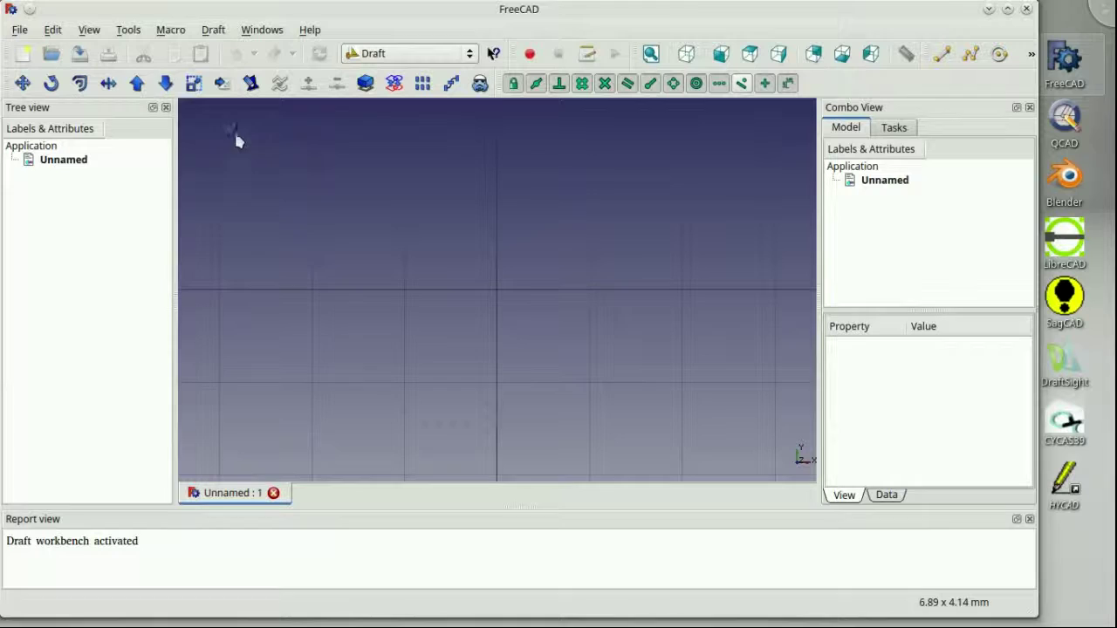
# - Start a wire at X -0.955, Y 0.725 and extend it to X -0.200, Y 0.725
pyautogui.click(975, 61)
pyautogui.write('-.955')
pyautogui.press('Return')
pyautogui.write('.725')
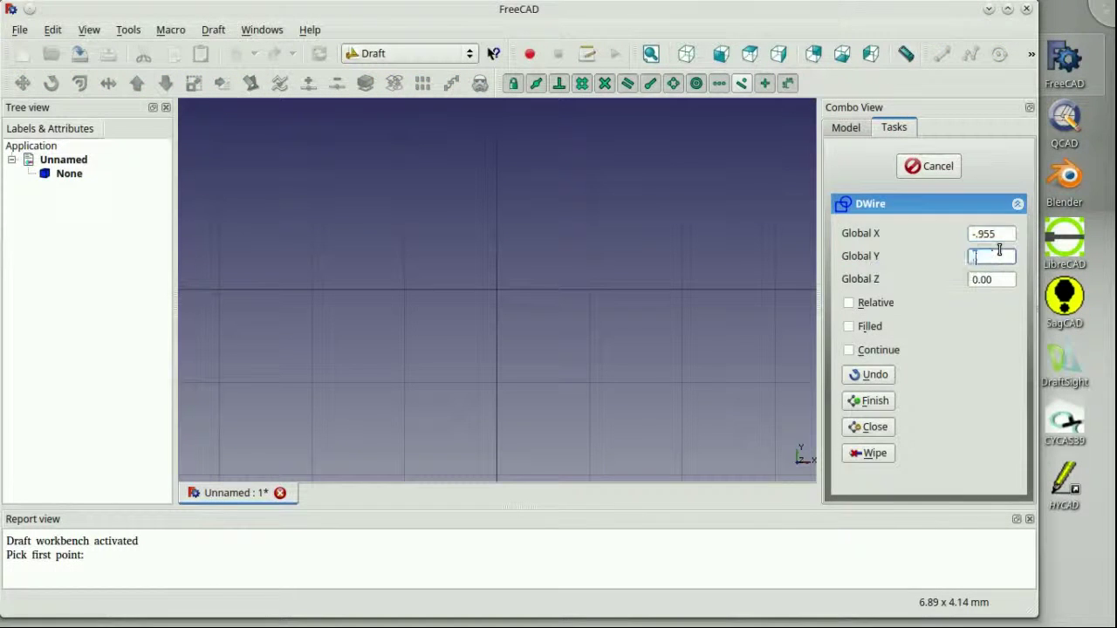
pyautogui.press('Return')
pyautogui.press('Return')
pyautogui.write('-.200')
pyautogui.press('Return')
# - Continue the wire to X 1.045, Y 0.4 and straight down to Y -0.4
pyautogui.write('1.045')
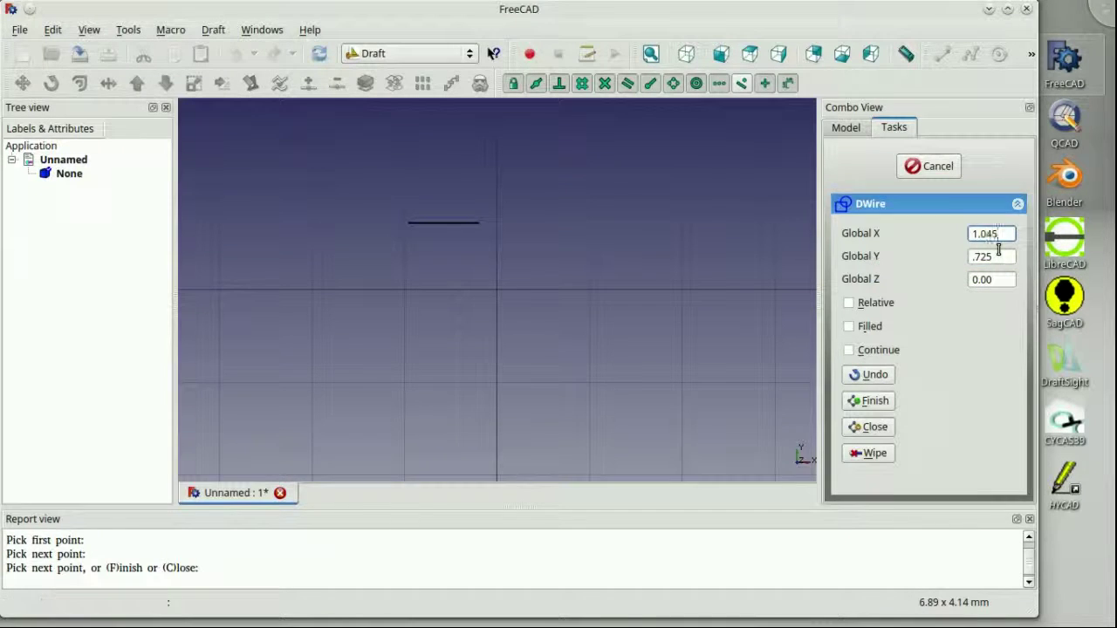
pyautogui.press('Tab')
pyautogui.write('.4')
pyautogui.press('Return')
pyautogui.press('Tab')
pyautogui.write('-.4')
pyautogui.press('Return')
# - Add wire points at X -0.200, Y -0.725 and at X -0.955, Y -0.725
pyautogui.write('-.200')
pyautogui.press('Tab')
pyautogui.write('-.725')
pyautogui.press('Return')
pyautogui.write('-.955')
pyautogui.press('Return')
pyautogui.press('Return')
pyautogui.press('Return')
# - Extend the wire up to X -0.955, Y -0.187 and inward to X -0.387, Y -0.187
pyautogui.write('-.955')
pyautogui.press('Return')
pyautogui.write('-.187')
pyautogui.press('Return')
pyautogui.press('Return')
pyautogui.write('-.387')
pyautogui.press('Return')
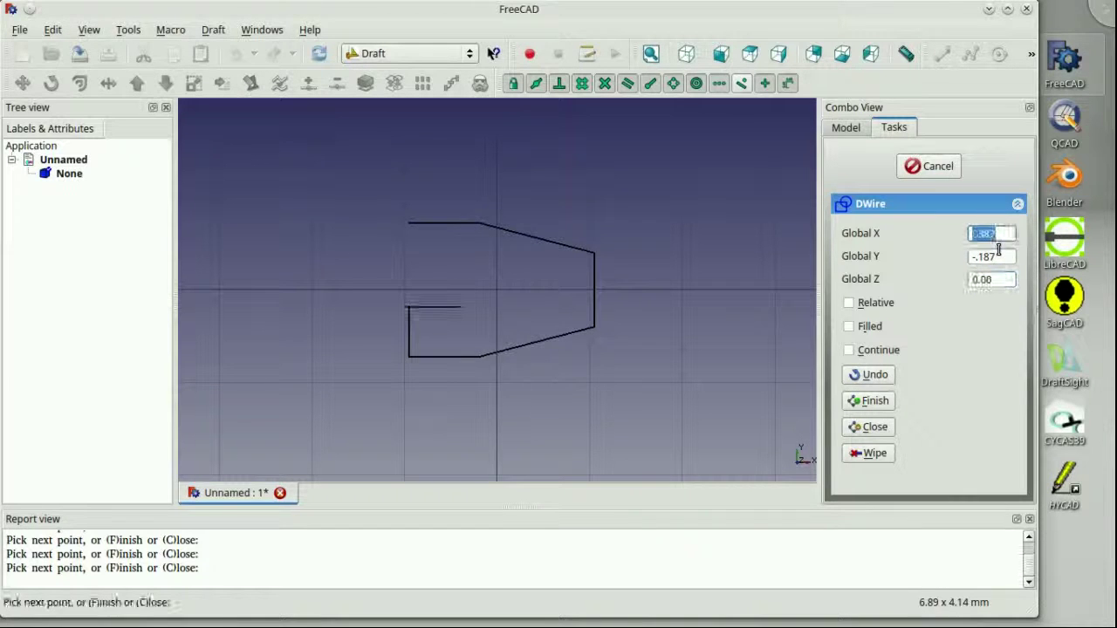
# - Continue the wire around the narrow inner end of the slot and back to X -0.387, Y 0.125
pyautogui.press('Return')
pyautogui.press('Return')
pyautogui.press('Return')
pyautogui.press('Return')
pyautogui.write('.125')
pyautogui.press('Return')
pyautogui.press('Return')
pyautogui.write('-.387')
pyautogui.press('Return')
pyautogui.press('Return')
pyautogui.press('Return')
# - Add wire points at X -0.387, Y 0.187 and X -0.955, Y 0.187, and close the outline at its starting point
pyautogui.press('Return')
pyautogui.write('.187')
pyautogui.press('Return')
pyautogui.press('Return')
pyautogui.write('-.955')
pyautogui.press('Return')
pyautogui.press('Return')
pyautogui.press('Return')
pyautogui.click(408, 223)
pyautogui.click(716, 264)
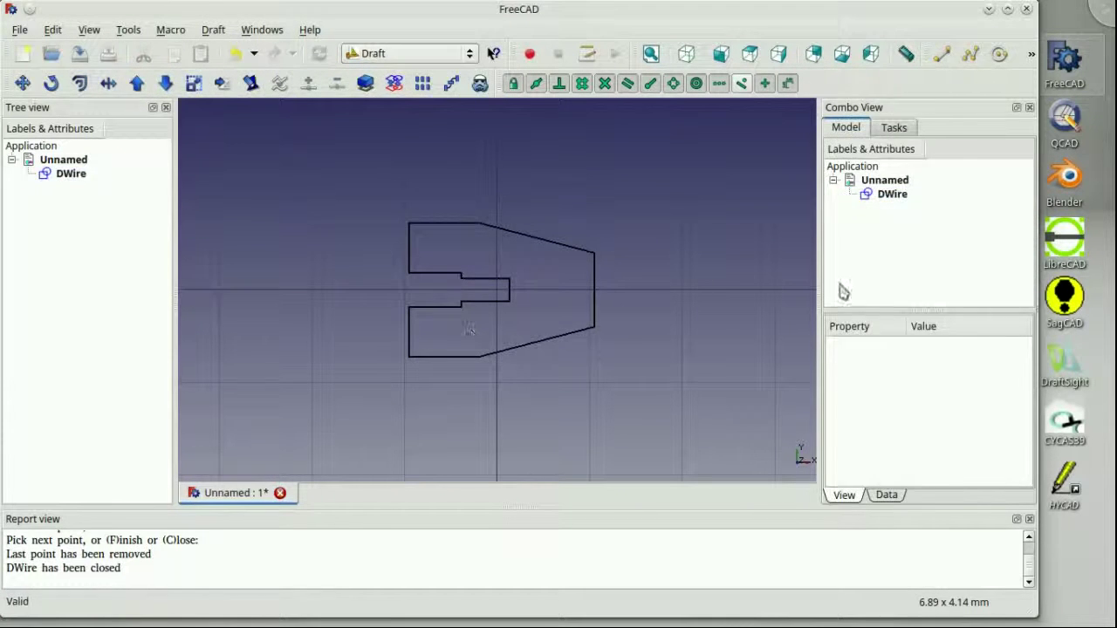
# - Start a second wire below the first outline at X -0.955, Y -0.975
pyautogui.click(970, 54)
pyautogui.doubleClick(997, 234)
pyautogui.write('-.955-.955')
pyautogui.press('Return')
pyautogui.write('-.97')
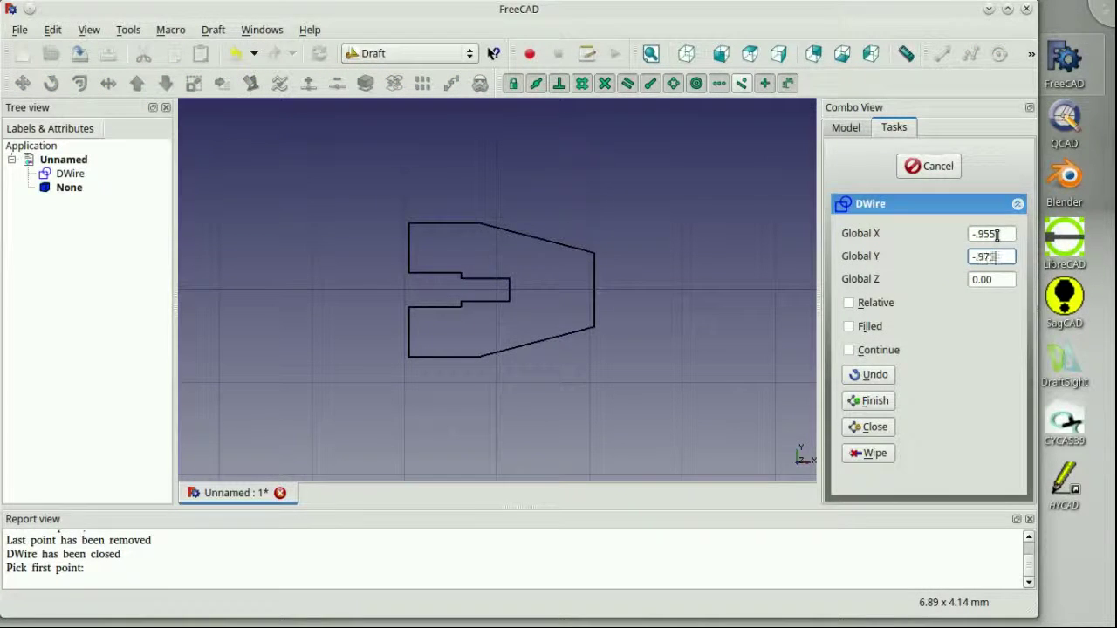
pyautogui.write('5')
pyautogui.press('Return')
# - Extend the second wire across and down to Y -1.35, back to X 0.795 and up to Y -1.225
pyautogui.write('-1.35')
pyautogui.press('Return')
pyautogui.write('.795')
pyautogui.press('Return')
pyautogui.press('Return')
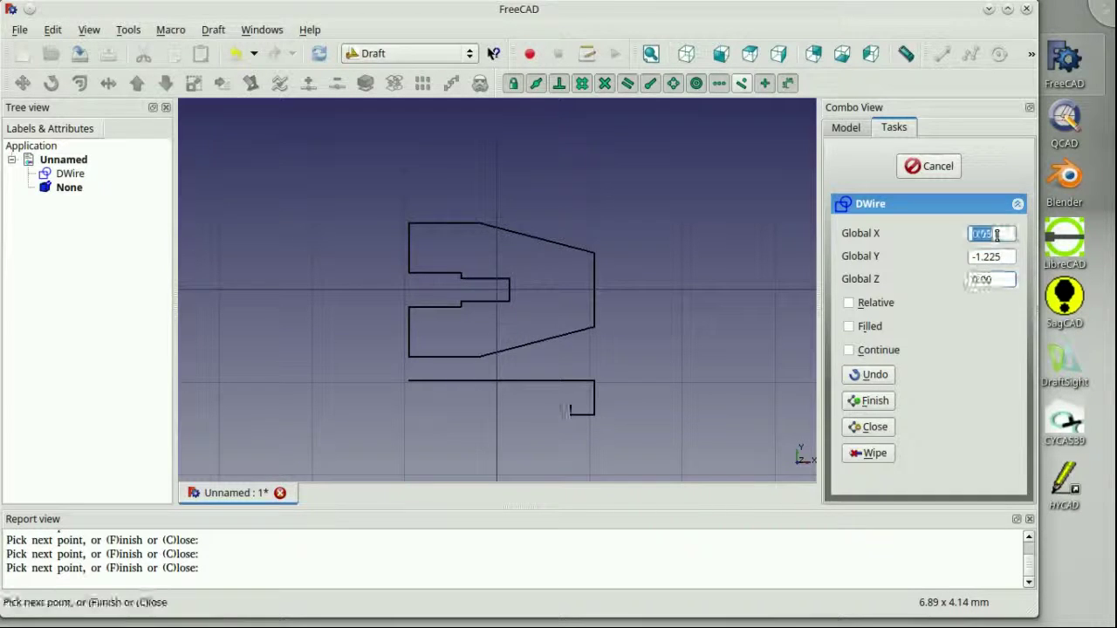
# - Extend the second wire to about X -0.70, down to Y -1.475 and outward, and close it at its starting point
pyautogui.press('Return')
pyautogui.write('-.70')
pyautogui.press('Return')
pyautogui.write('-1.475')
pyautogui.press('Return')
pyautogui.press('Return')
pyautogui.press('Return')
pyautogui.click(408, 381)
# - Save the drawing as CadModel1
pyautogui.click(19, 29)
pyautogui.click(43, 148)
pyautogui.click(426, 207)
pyautogui.click(731, 439)
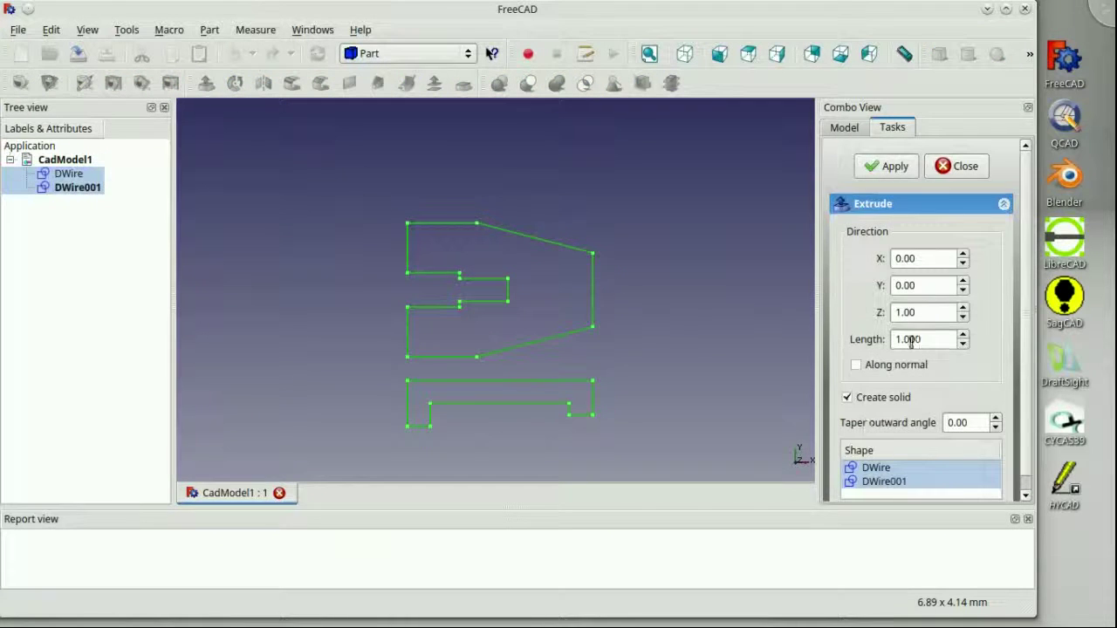
# - Extrude both wires as solids along Z with a length of 2 and show them in the isometric view
pyautogui.moveTo(934, 340); pyautogui.dragTo(857, 346)
pyautogui.write('2')
pyautogui.click(886, 166)
pyautogui.click(719, 54)
pyautogui.click(685, 54)
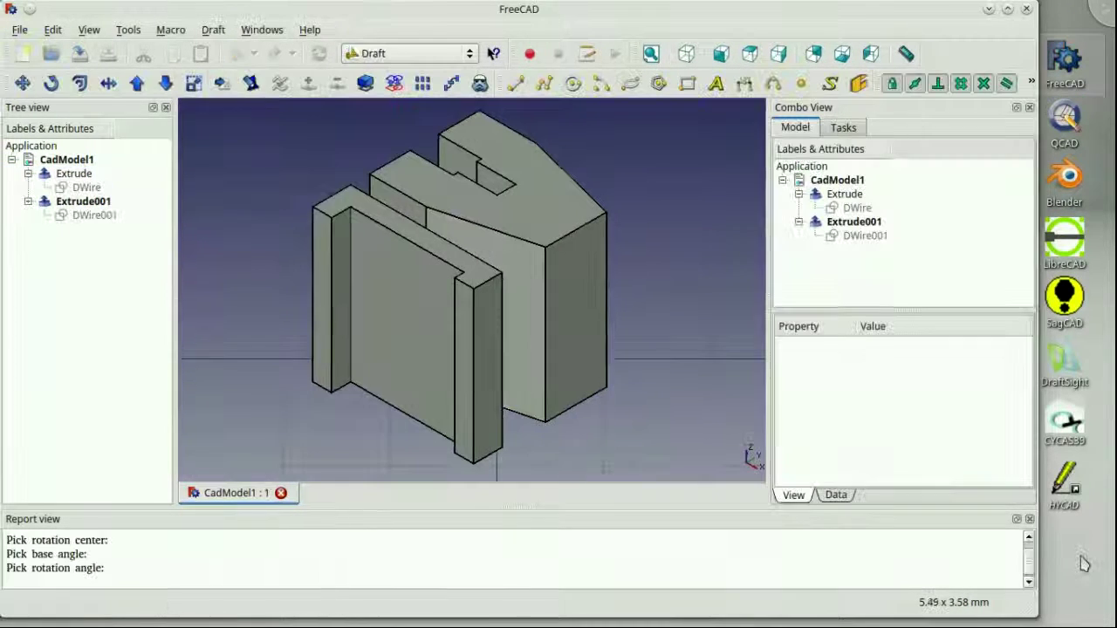
# - Rotate the plate-shaped solid about its lower front corner so that it lies flat
pyautogui.click(402, 323)
pyautogui.press('r')
pyautogui.press('o')
pyautogui.click(472, 462)
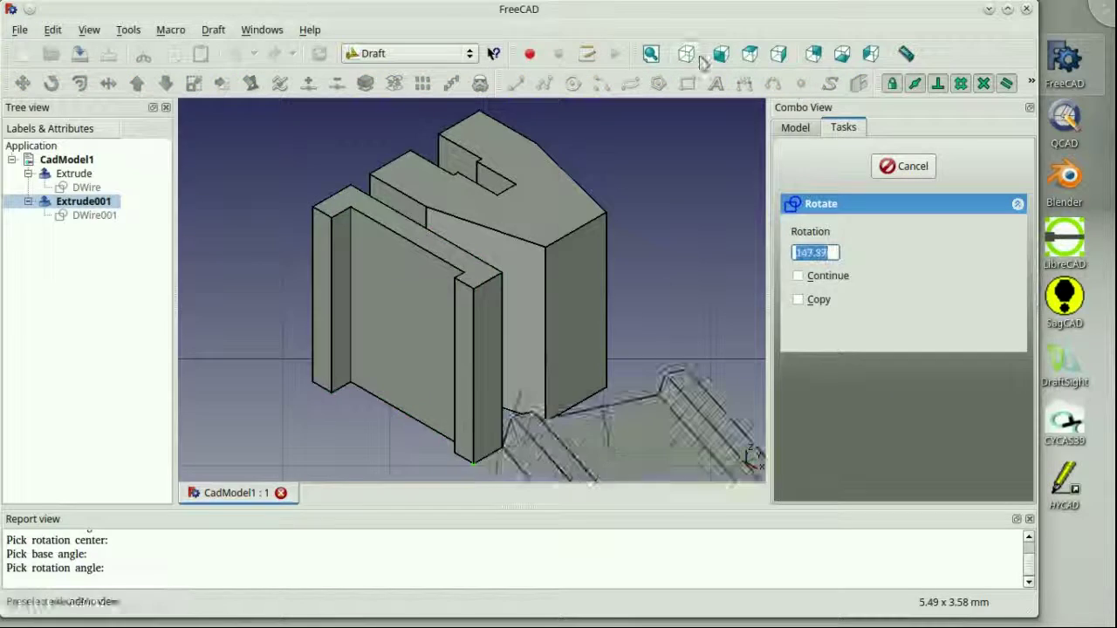
pyautogui.click(779, 54)
pyautogui.click(648, 124)
# - Rotate the flat plate by about 180 degrees around its corner in the top view, placing it below the tapered solid
pyautogui.click(750, 54)
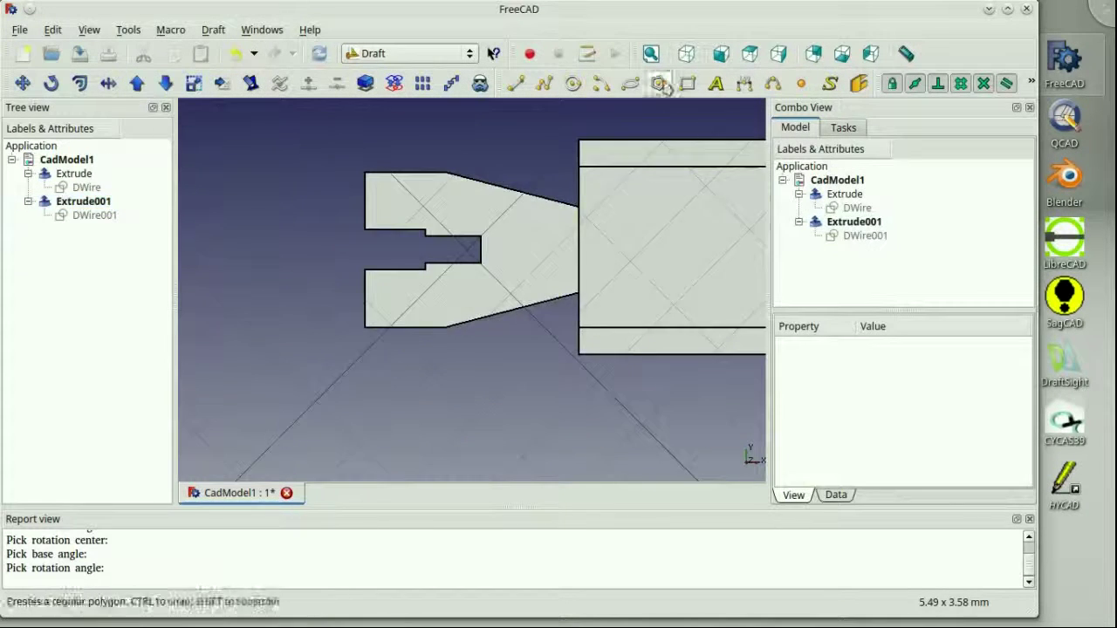
pyautogui.click(561, 200)
pyautogui.press('r')
pyautogui.press('o')
pyautogui.click(500, 313)
pyautogui.click(655, 311)
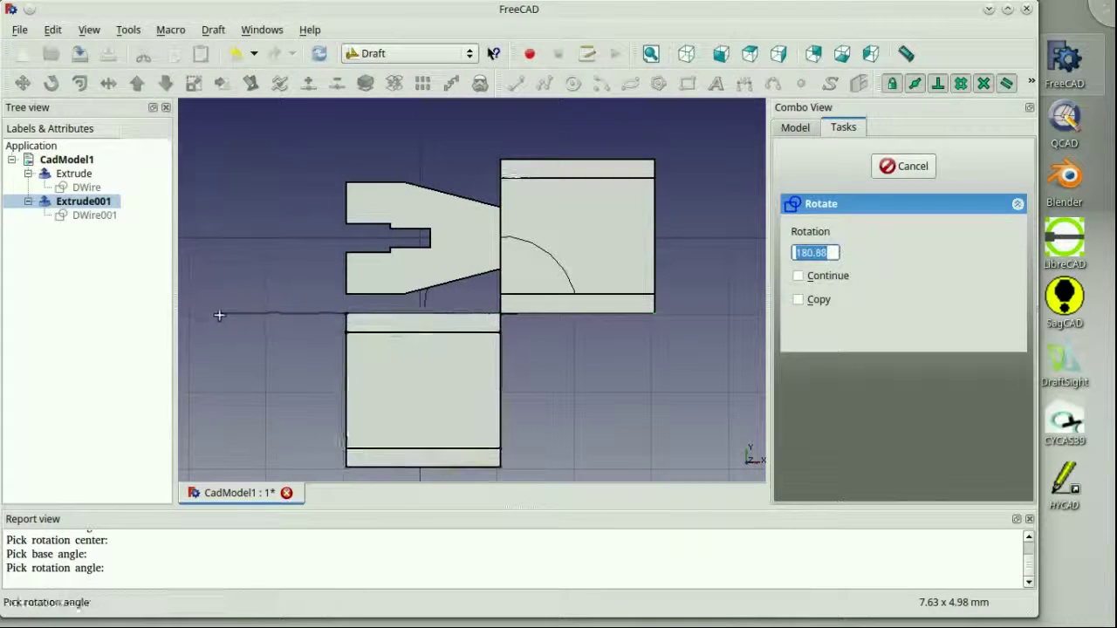
pyautogui.click(219, 315)
pyautogui.click(23, 83)
pyautogui.click(454, 410)
pyautogui.click(903, 166)
pyautogui.click(377, 327)
pyautogui.click(49, 85)
pyautogui.press('Escape')
pyautogui.hotkey('ctrl', 'z')
pyautogui.hotkey('ctrl', 'y')
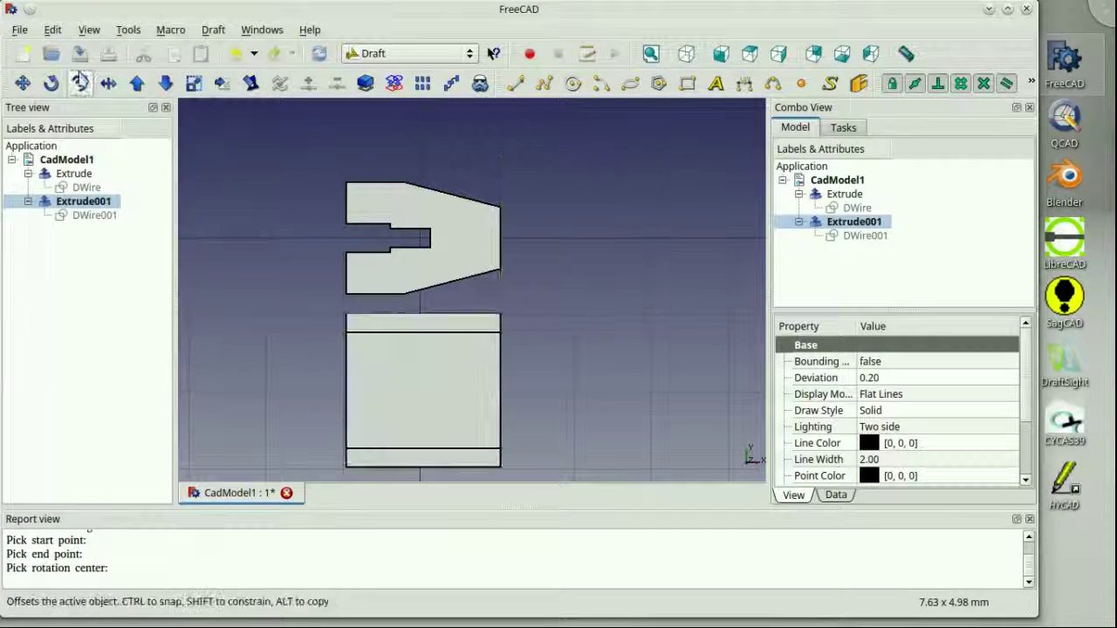
# - Rotate the plate 90 degrees in the top view around its corner nearest the tapered solid's narrow end
pyautogui.click(457, 414)
pyautogui.click(50, 83)
pyautogui.click(500, 312)
pyautogui.click(500, 467)
pyautogui.click(677, 313)
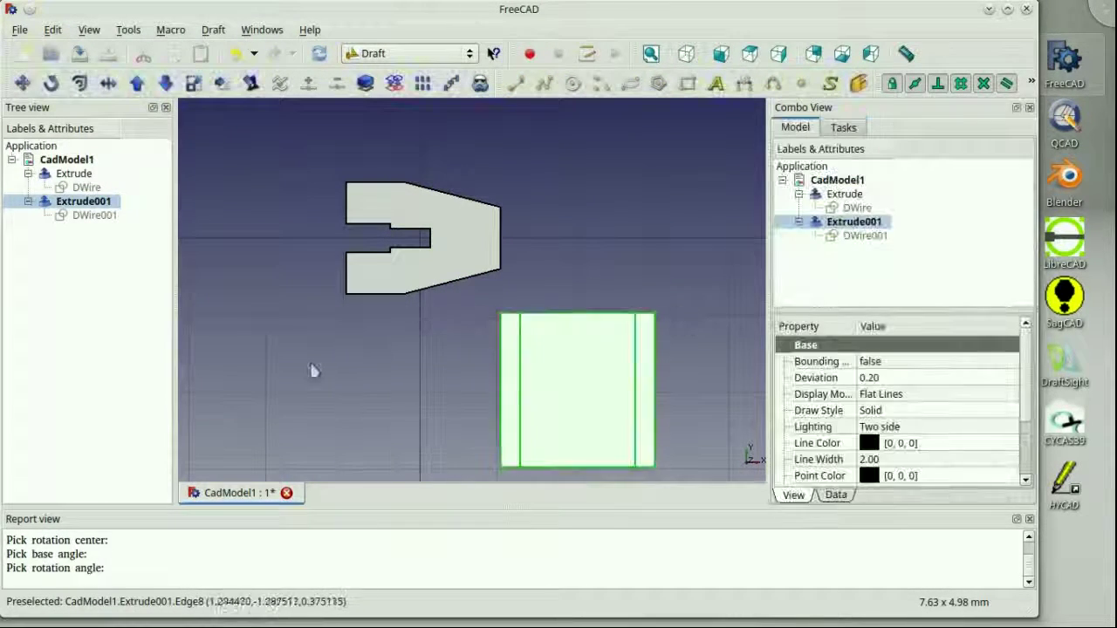
# - Move the plate by its outer edge's midpoint so that it is centred on the tapered solid
pyautogui.click(22, 83)
pyautogui.click(656, 390)
pyautogui.click(451, 229)
pyautogui.click(778, 54)
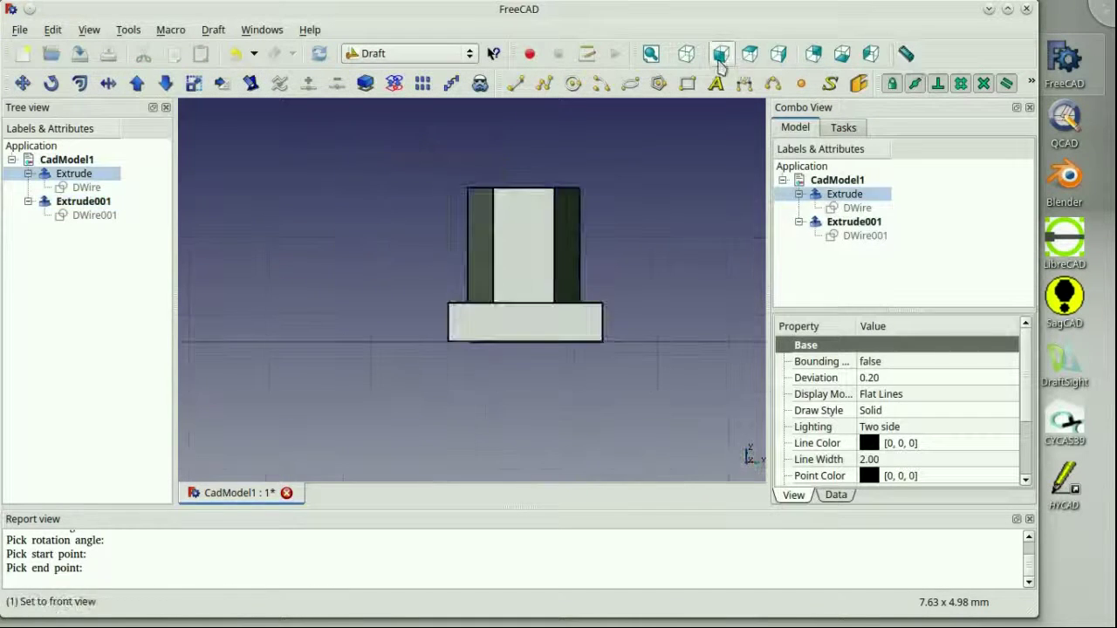
# - Raise the plate to about mid-height of the tapered solid in the front view and save the model
pyautogui.click(721, 56)
pyautogui.click(484, 334)
pyautogui.click(23, 83)
pyautogui.click(464, 340)
pyautogui.click(466, 269)
pyautogui.click(624, 192)
pyautogui.click(686, 54)
pyautogui.click(651, 54)
pyautogui.click(79, 54)
pyautogui.click(409, 53)
pyautogui.click(384, 196)
pyautogui.click(408, 53)
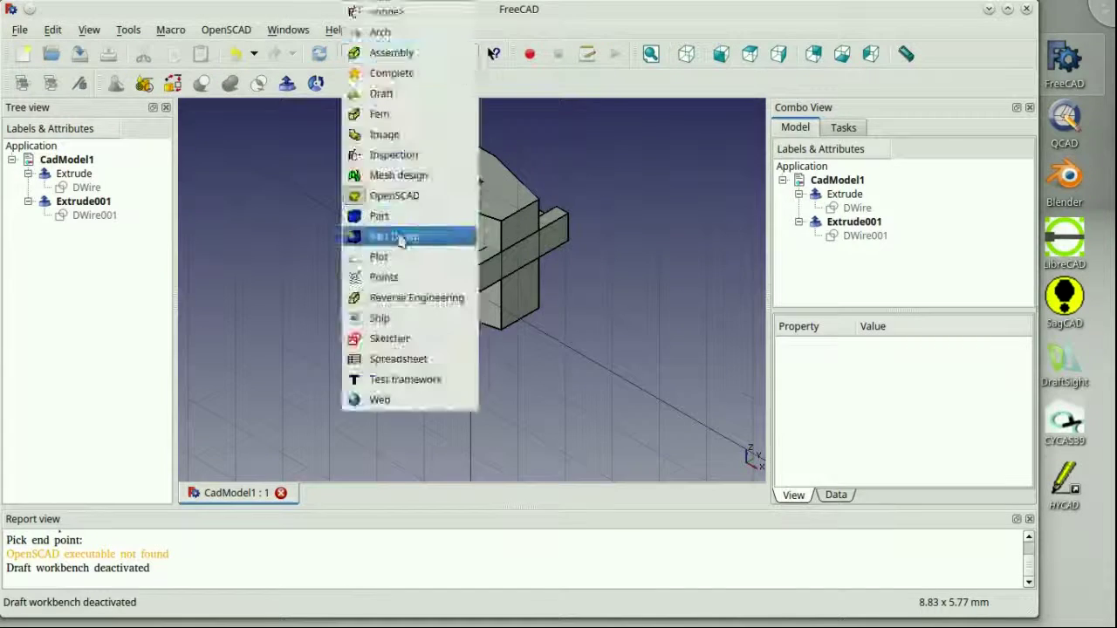
pyautogui.click(400, 238)
pyautogui.click(470, 54)
pyautogui.click(410, 94)
# - Create a Boolean intersection in the Part workbench, with the tapered solid as first shape and the plate as second
pyautogui.click(423, 54)
pyautogui.click(393, 216)
pyautogui.click(524, 82)
pyautogui.click(807, 280)
pyautogui.click(817, 347)
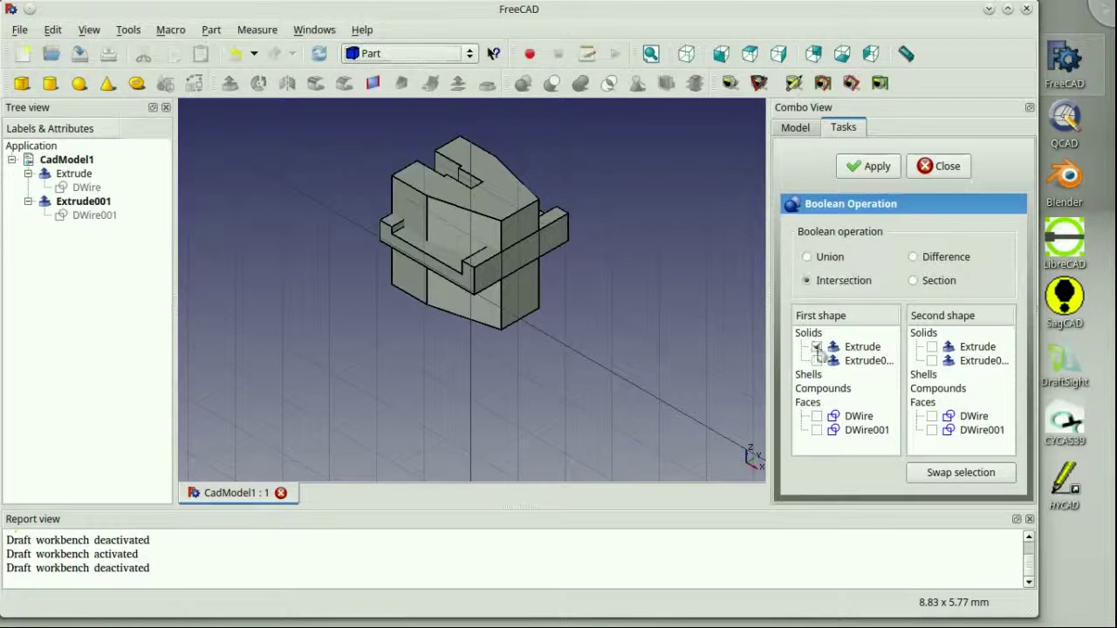
pyautogui.click(932, 361)
pyautogui.click(868, 166)
pyautogui.click(939, 166)
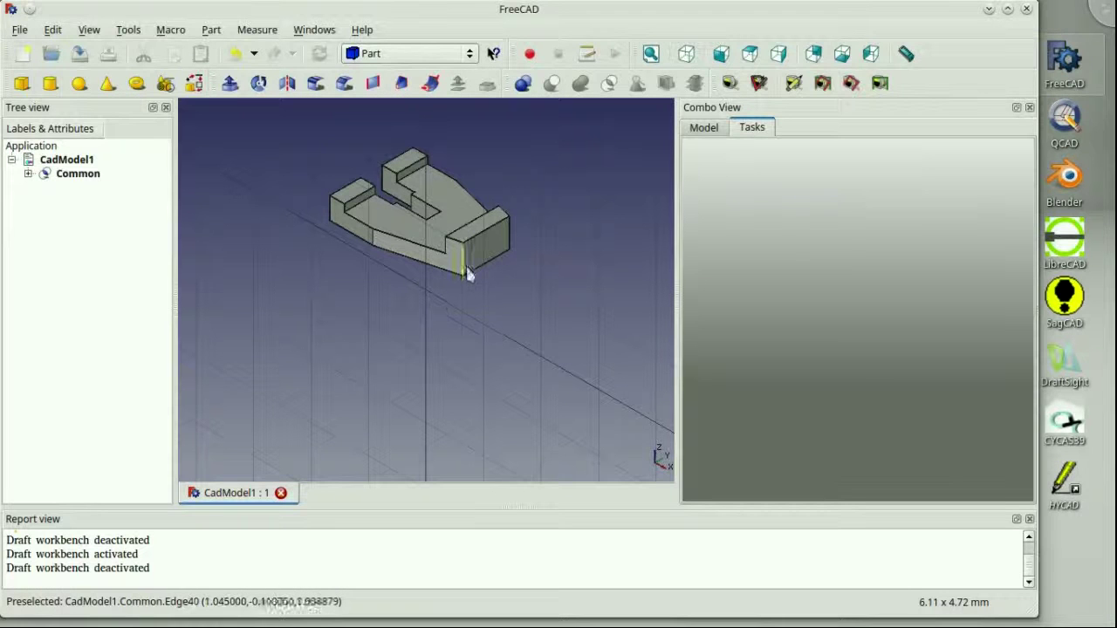
# - Fillet the bottom edge of the narrow end face with a constant radius of 0.06
pyautogui.click(488, 264)
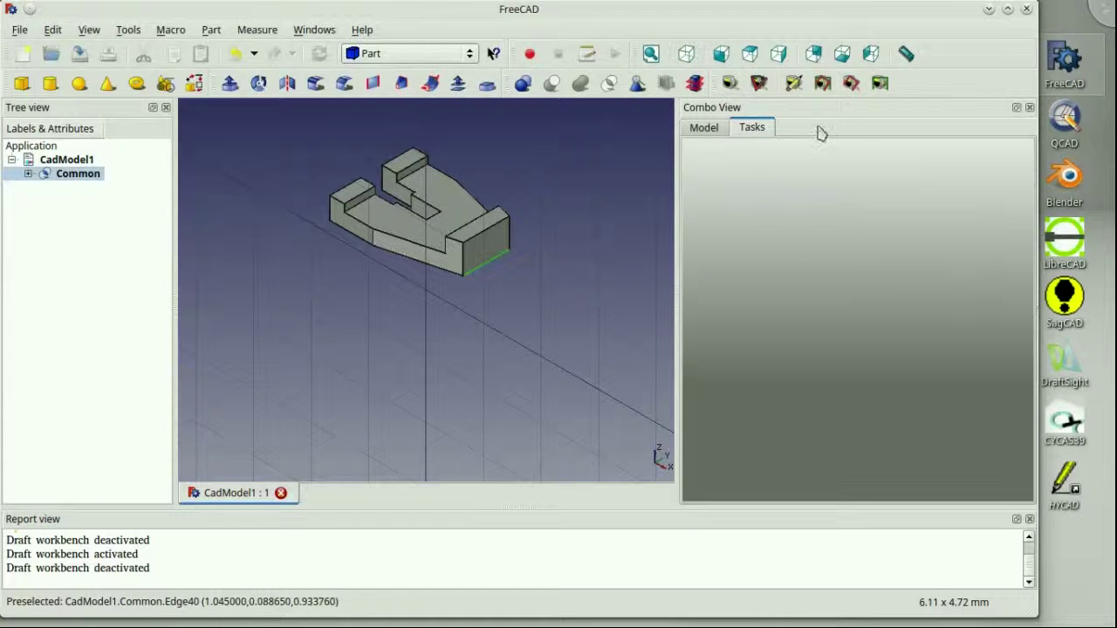
pyautogui.click(315, 88)
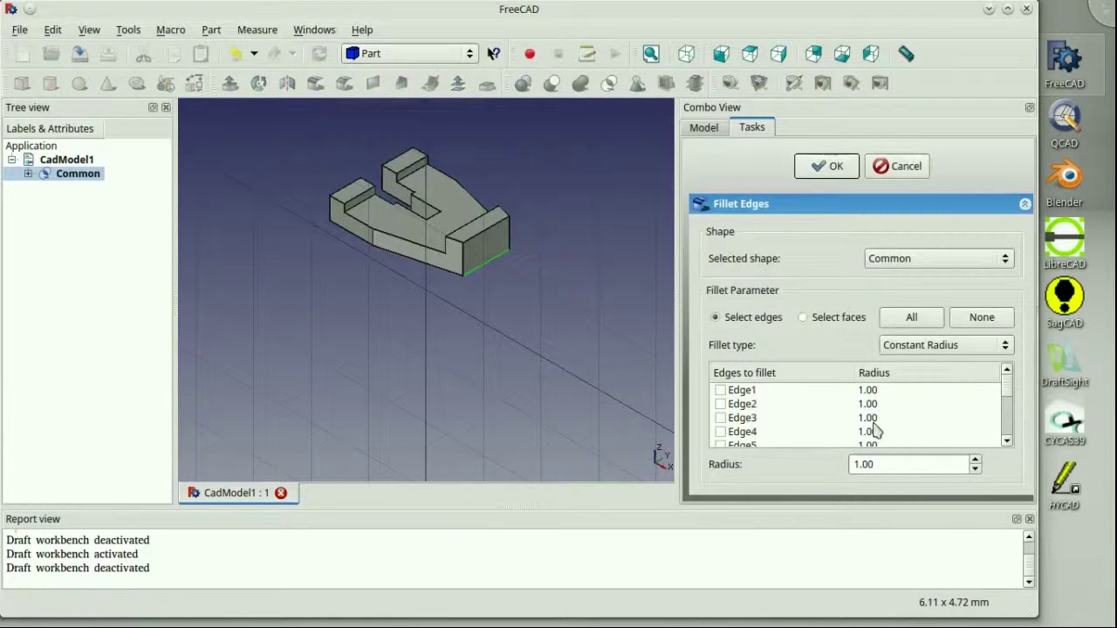
pyautogui.moveTo(1008, 386); pyautogui.dragTo(1004, 340)
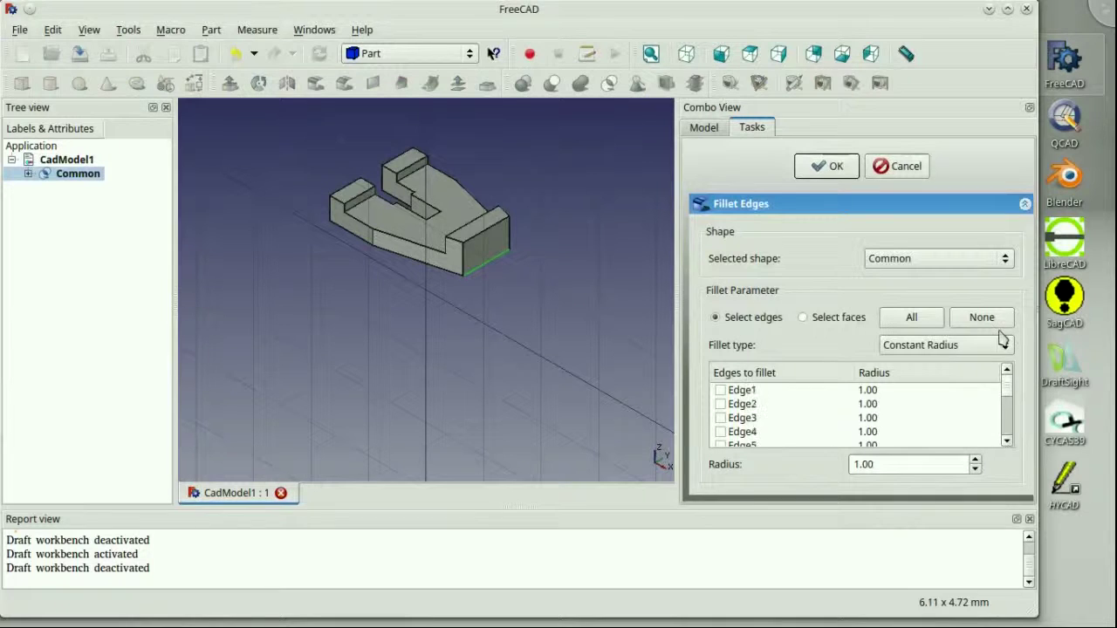
pyautogui.click(721, 391)
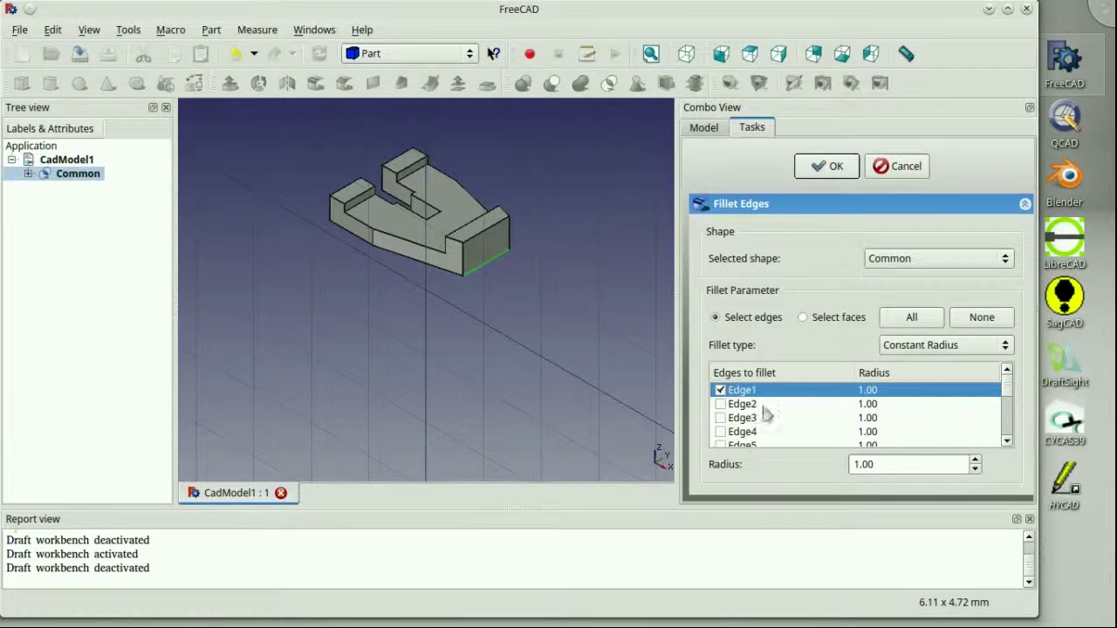
pyautogui.doubleClick(913, 469)
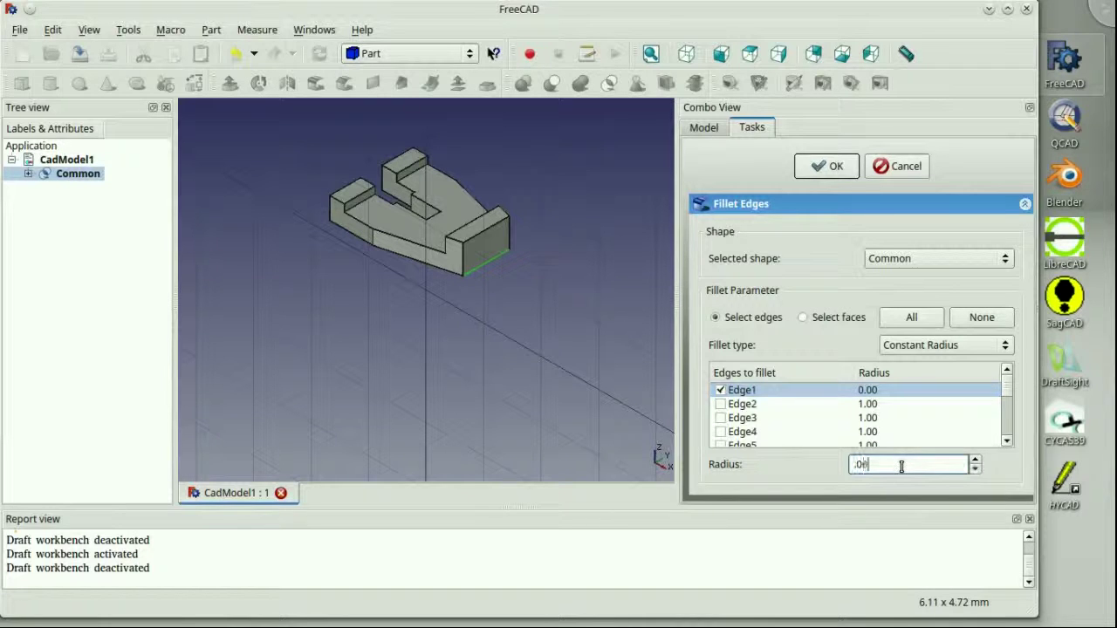
pyautogui.click(720, 391)
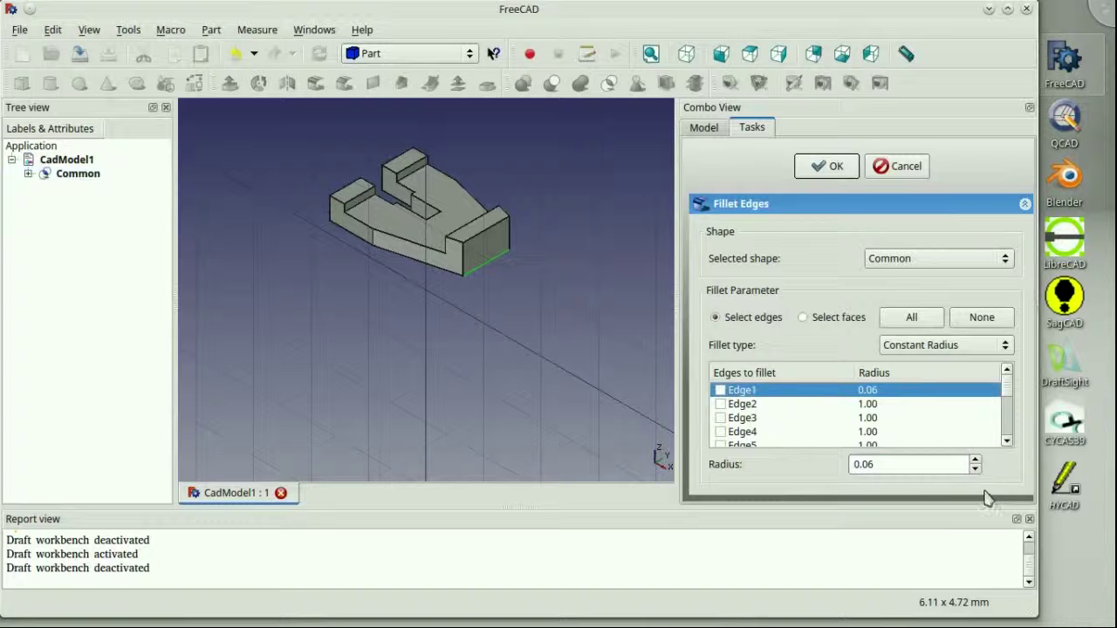
pyautogui.click(841, 170)
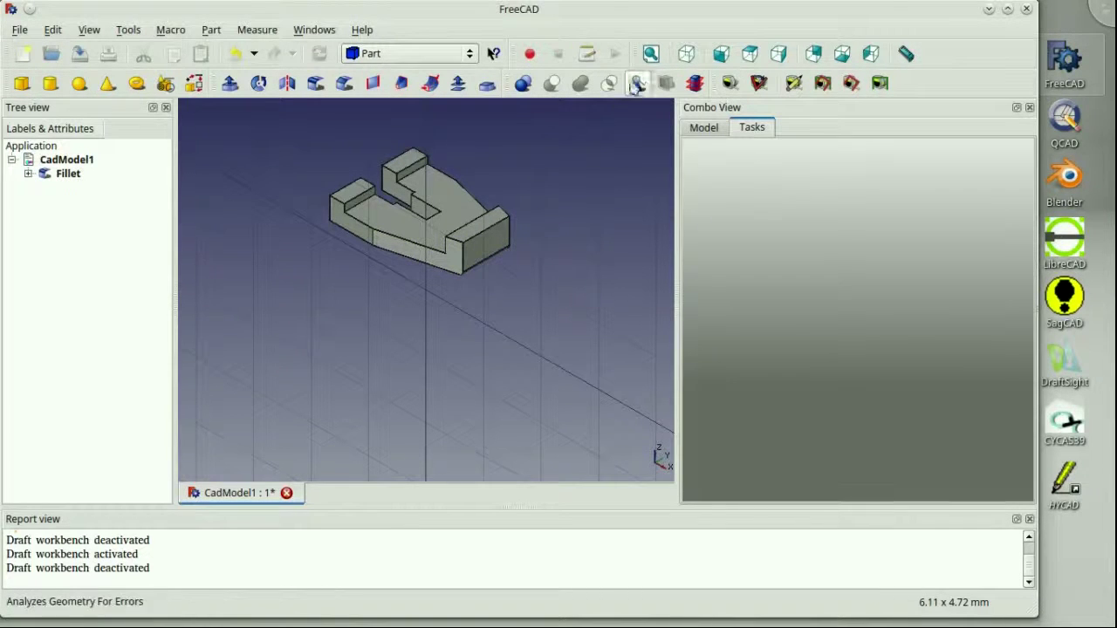
# - Inspect the filleted part in the top, right, rear, bottom and left views
pyautogui.click(750, 56)
pyautogui.click(778, 54)
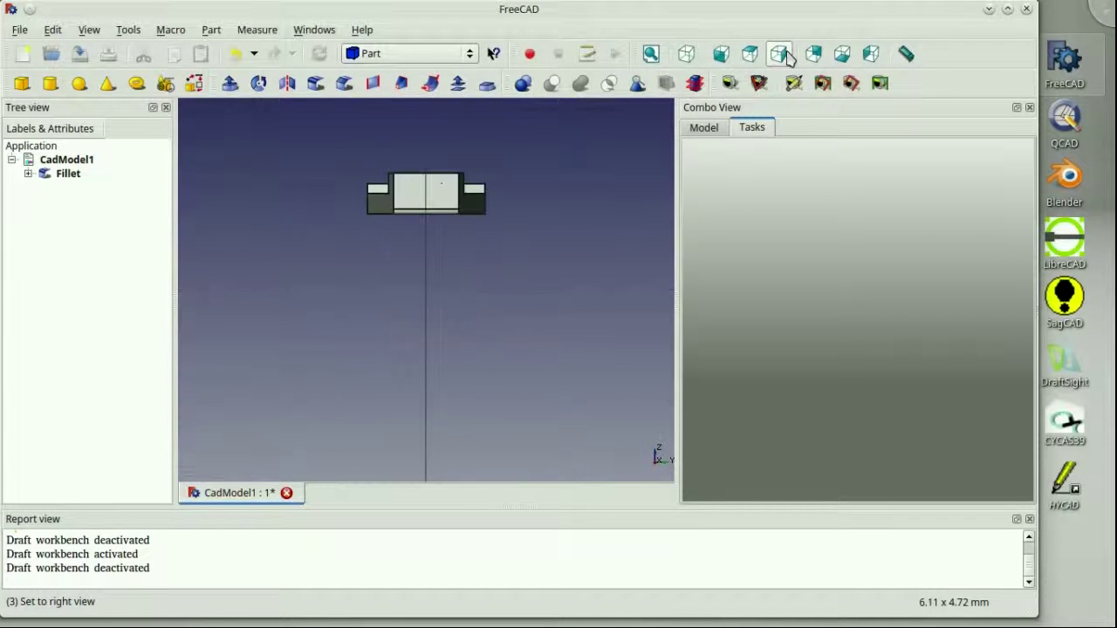
pyautogui.click(814, 56)
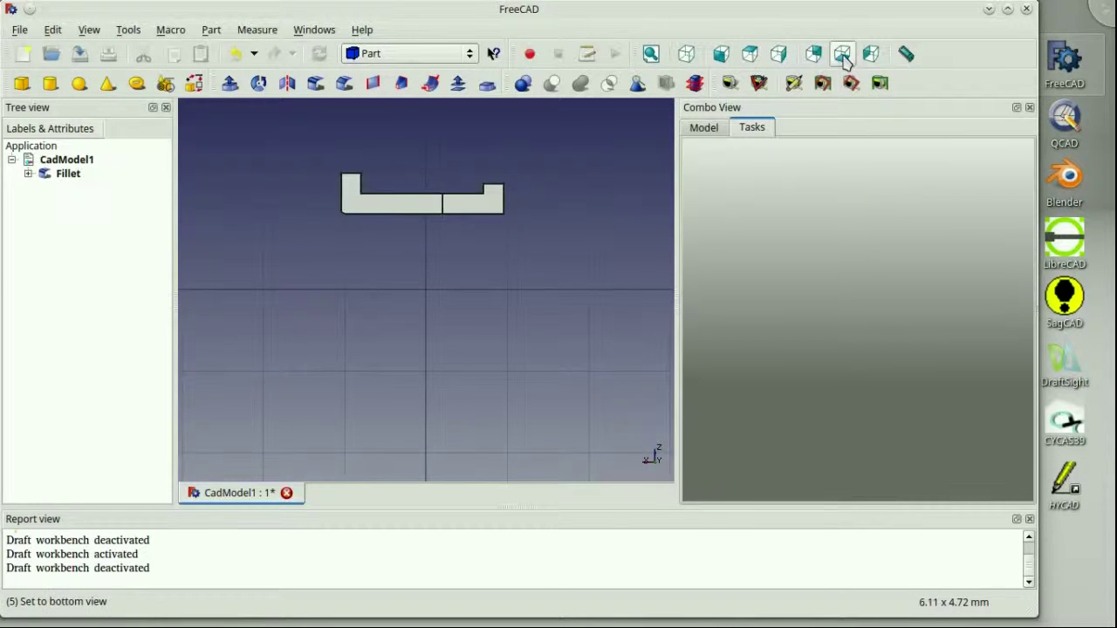
pyautogui.click(842, 54)
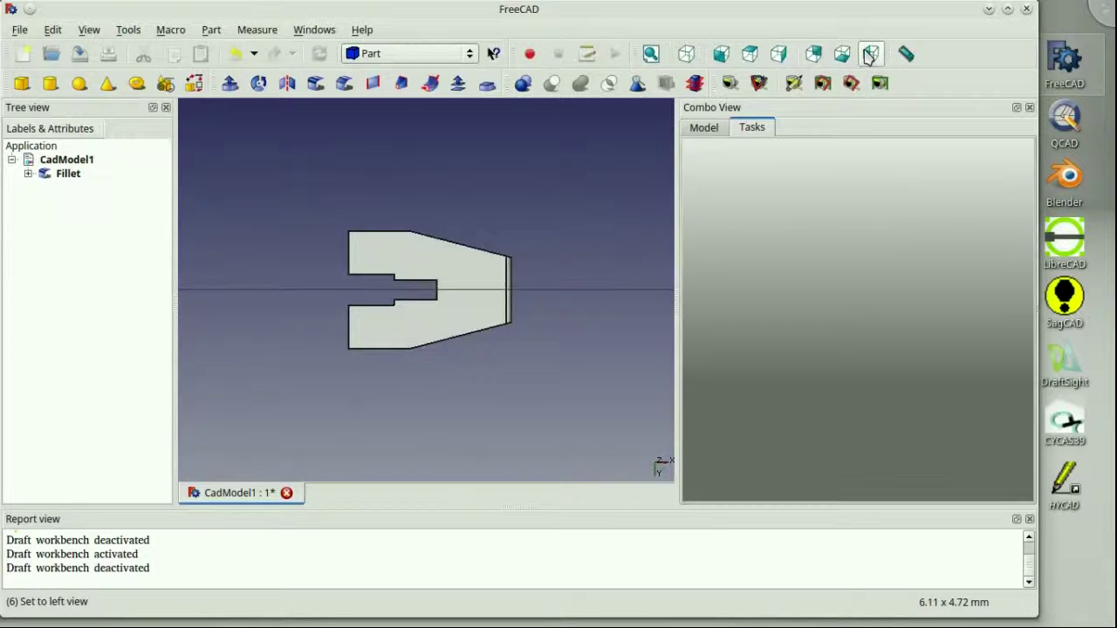
pyautogui.click(870, 55)
pyautogui.click(845, 58)
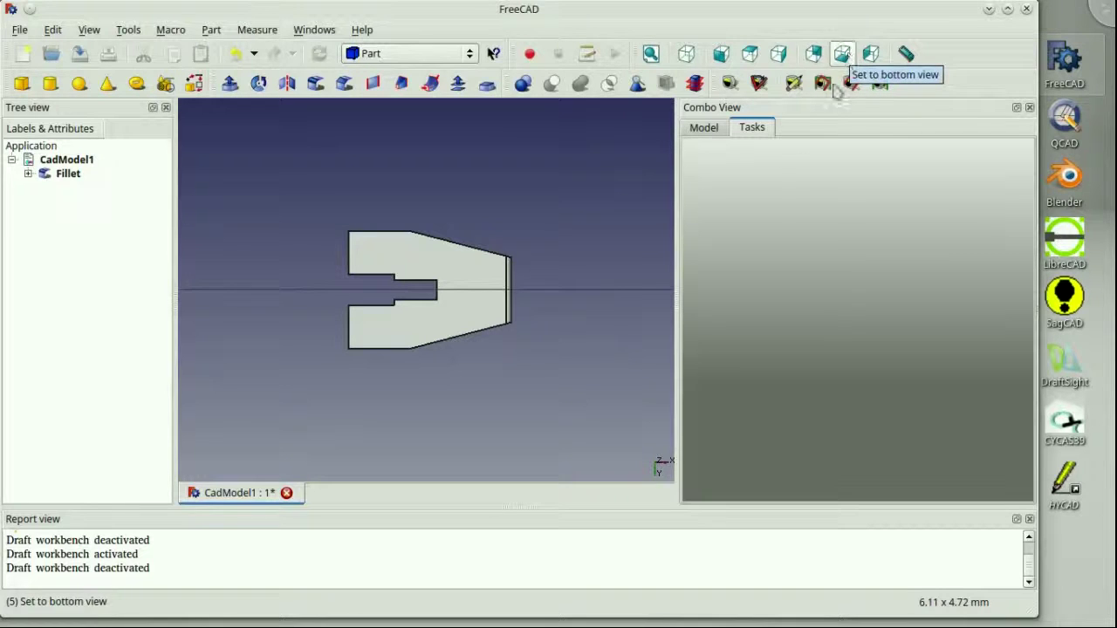
pyautogui.click(316, 84)
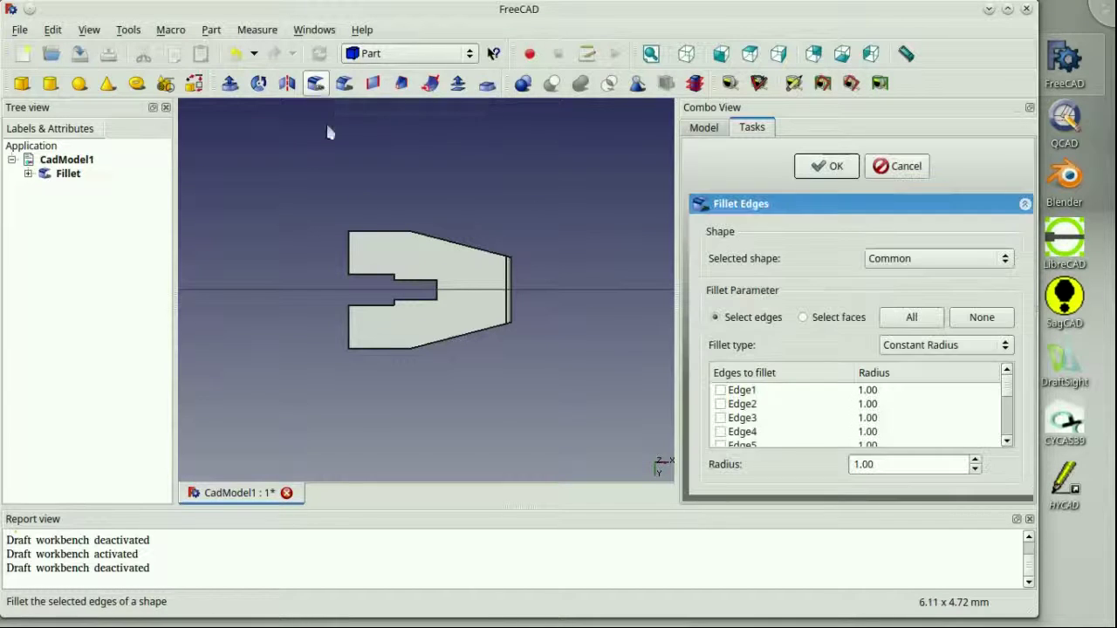
pyautogui.click(687, 53)
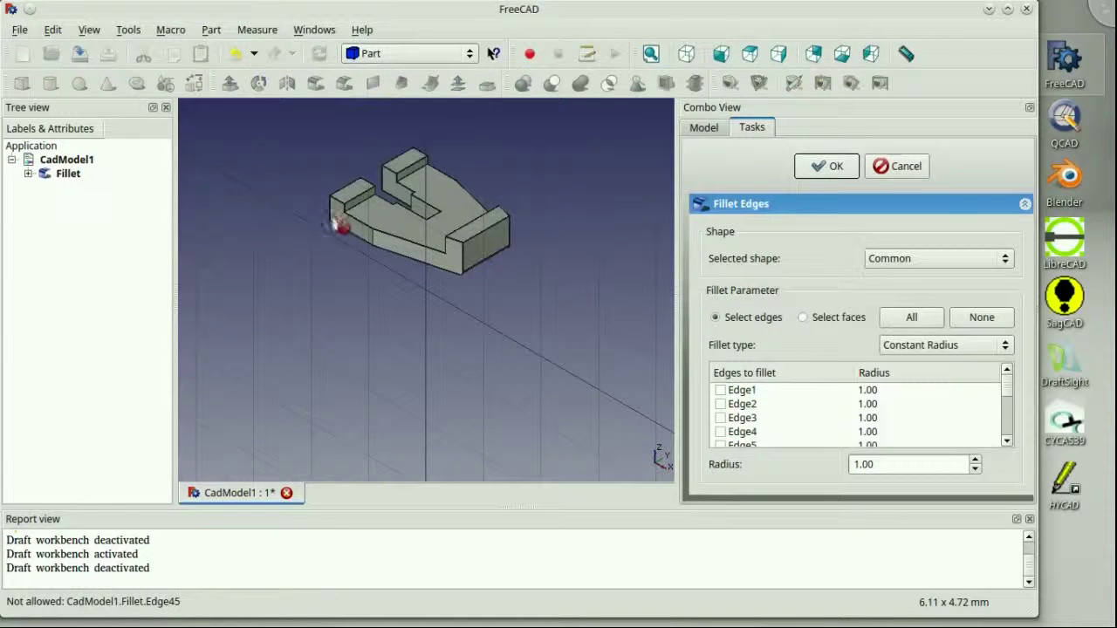
pyautogui.click(341, 220)
pyautogui.click(899, 167)
# - Fillet the outer top, bottom and end edges along the part's near long side with a constant radius of 0.03
pyautogui.click(331, 219)
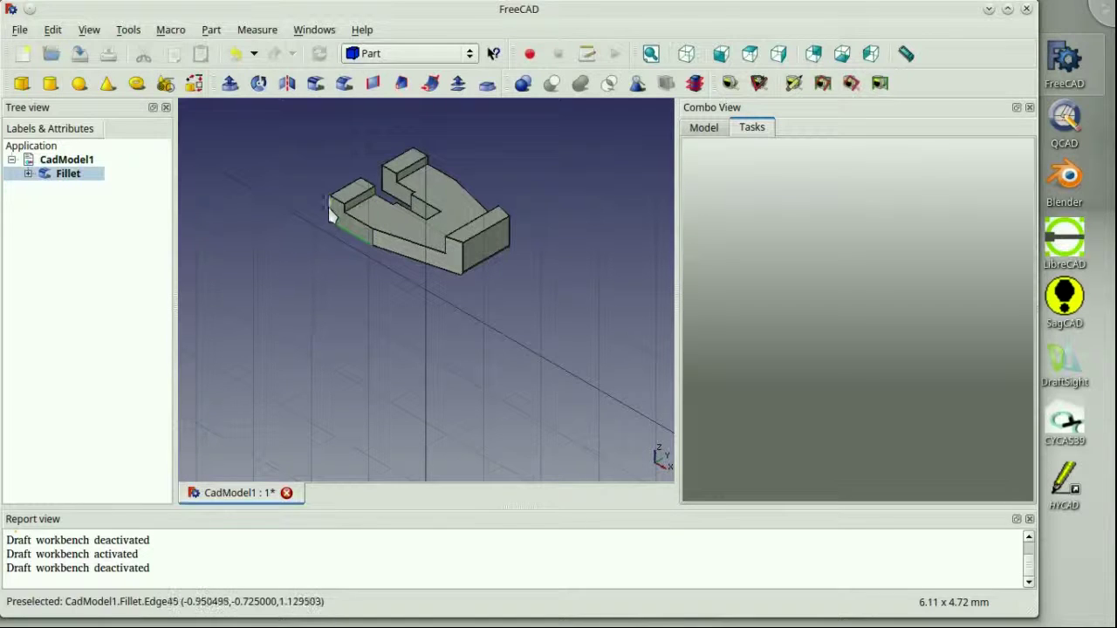
pyautogui.click(331, 214)
pyautogui.keyDown('ctrl'); pyautogui.click(398, 253); pyautogui.keyUp('ctrl')
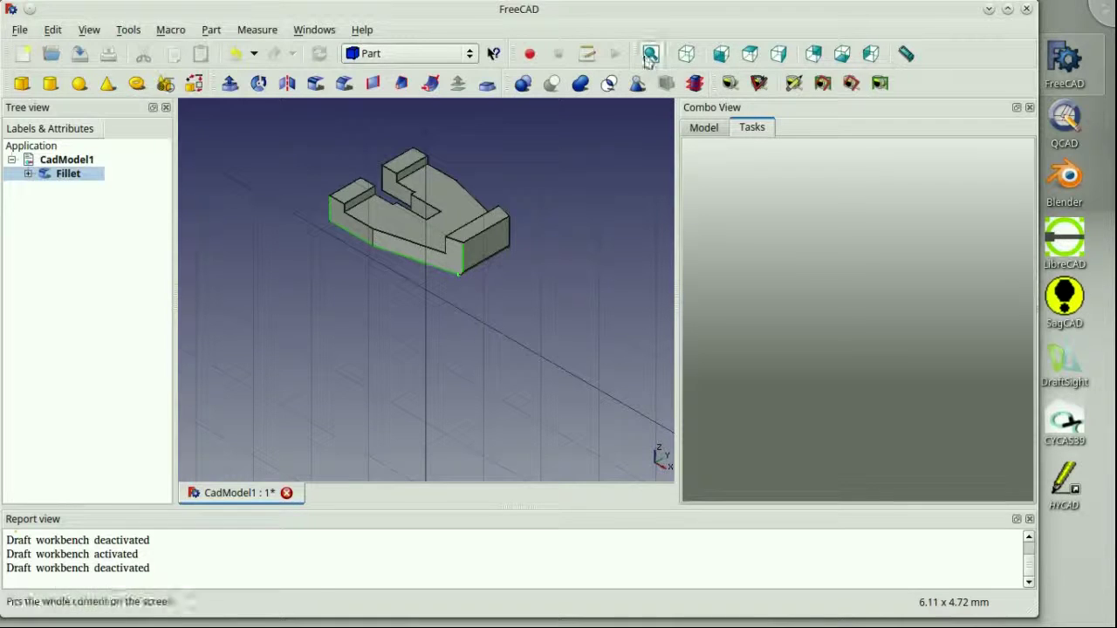
pyautogui.scroll(5, 510, 297)
pyautogui.scroll(4, 513, 302)
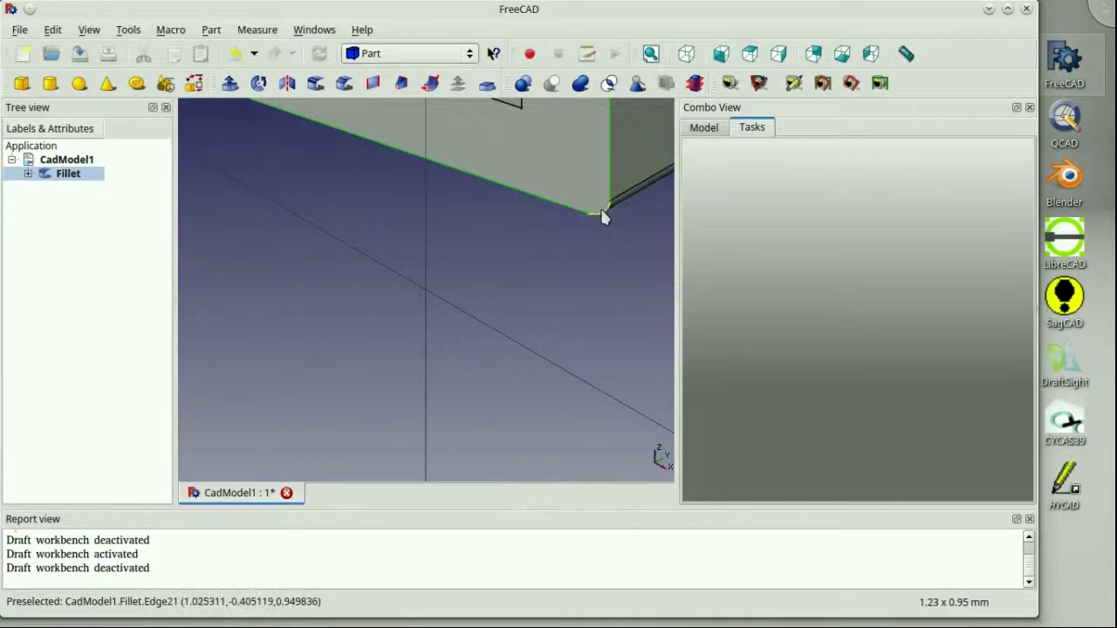
pyautogui.scroll(-4, 594, 214)
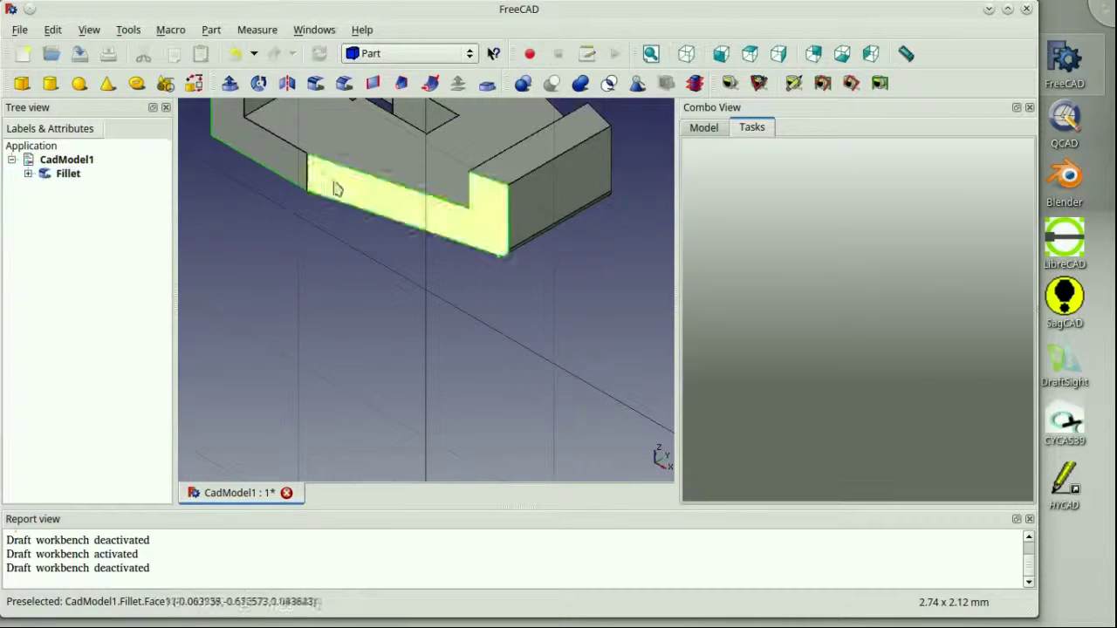
pyautogui.click(300, 158)
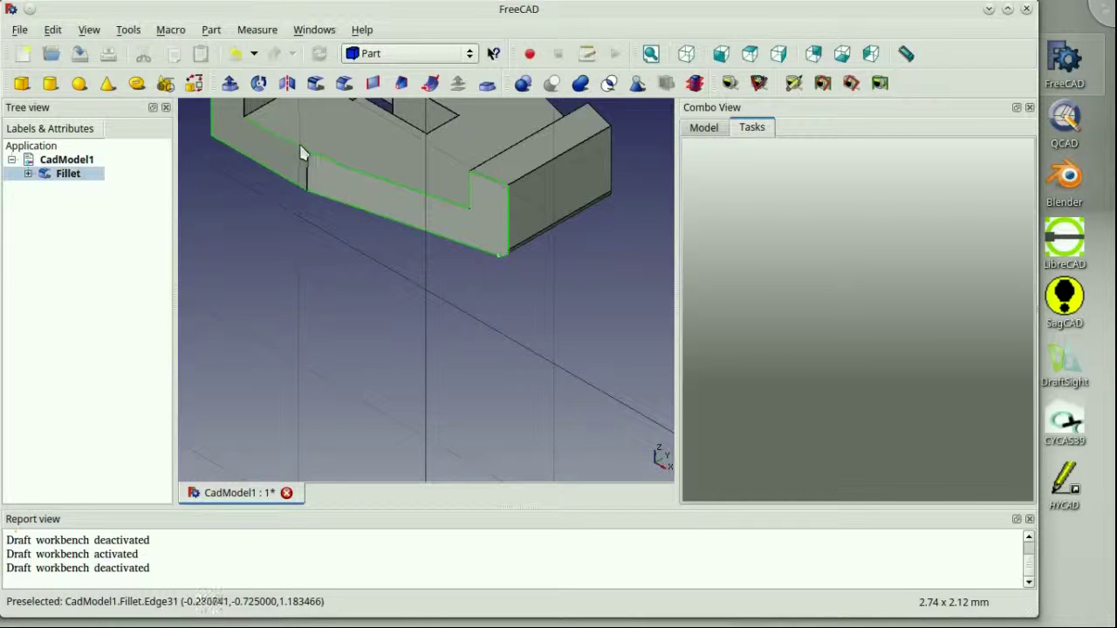
pyautogui.scroll(-2, 583, 403)
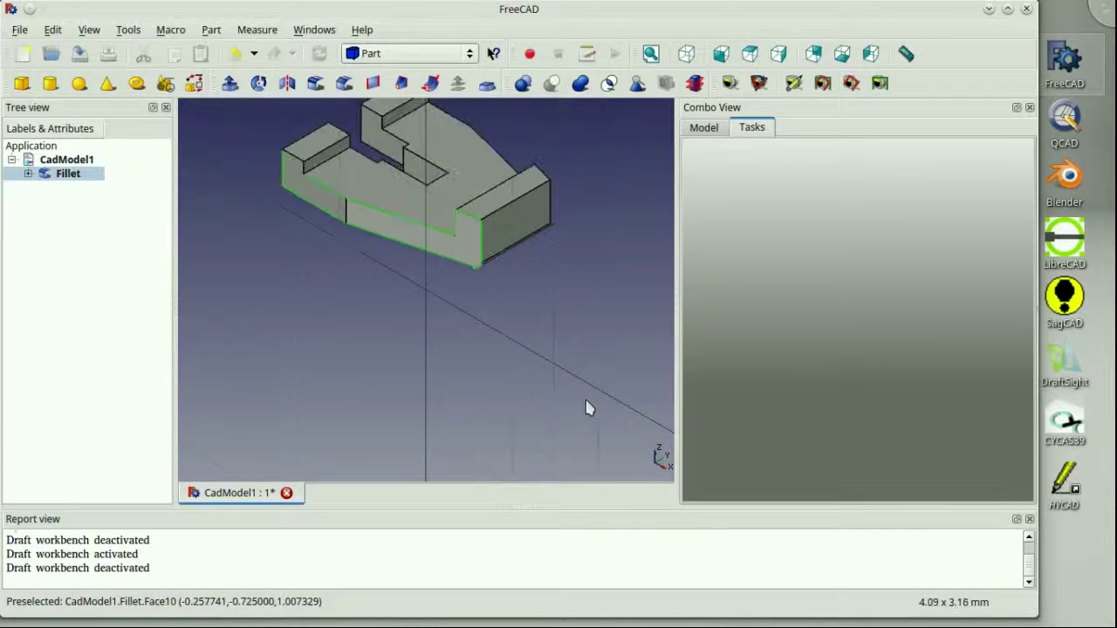
pyautogui.click(295, 163)
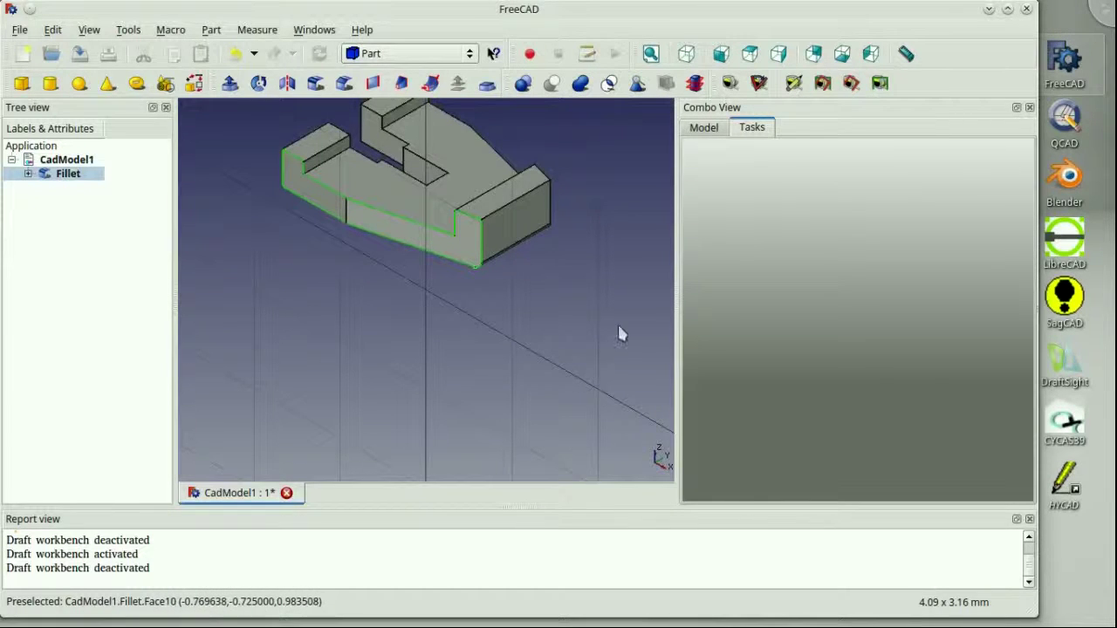
pyautogui.click(316, 84)
pyautogui.doubleClick(879, 464)
pyautogui.write('.0')
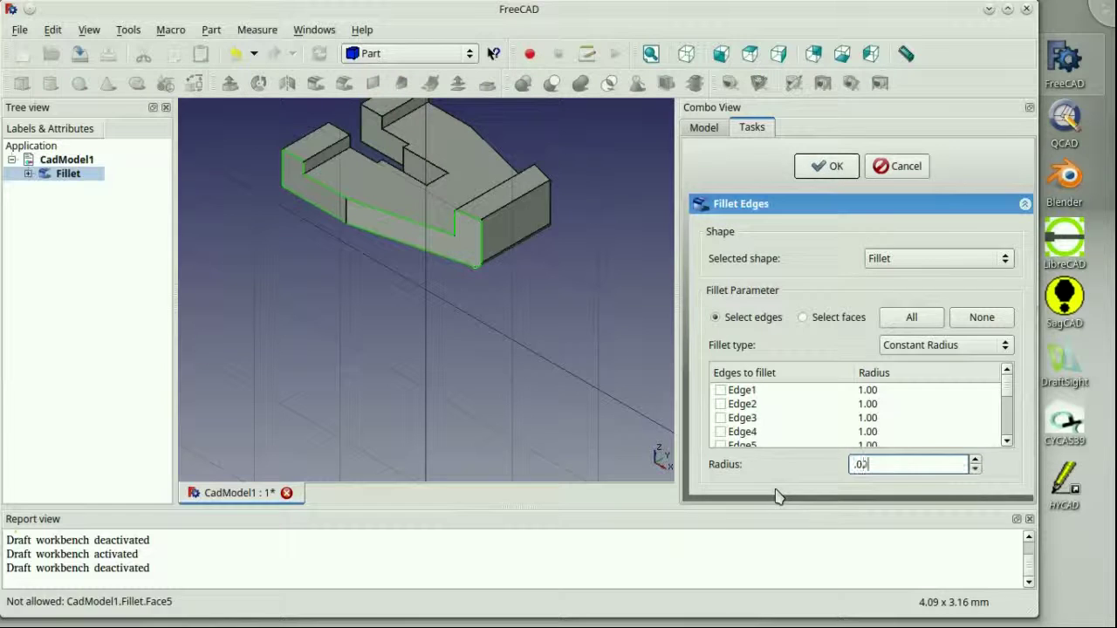
pyautogui.write('2')
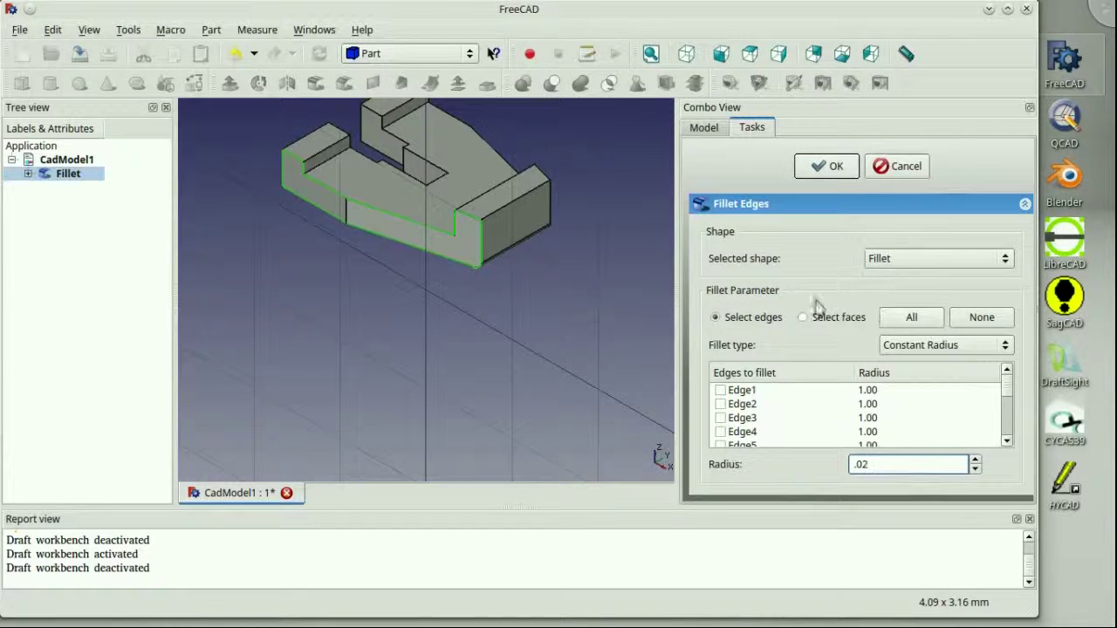
pyautogui.press('BackSpace')
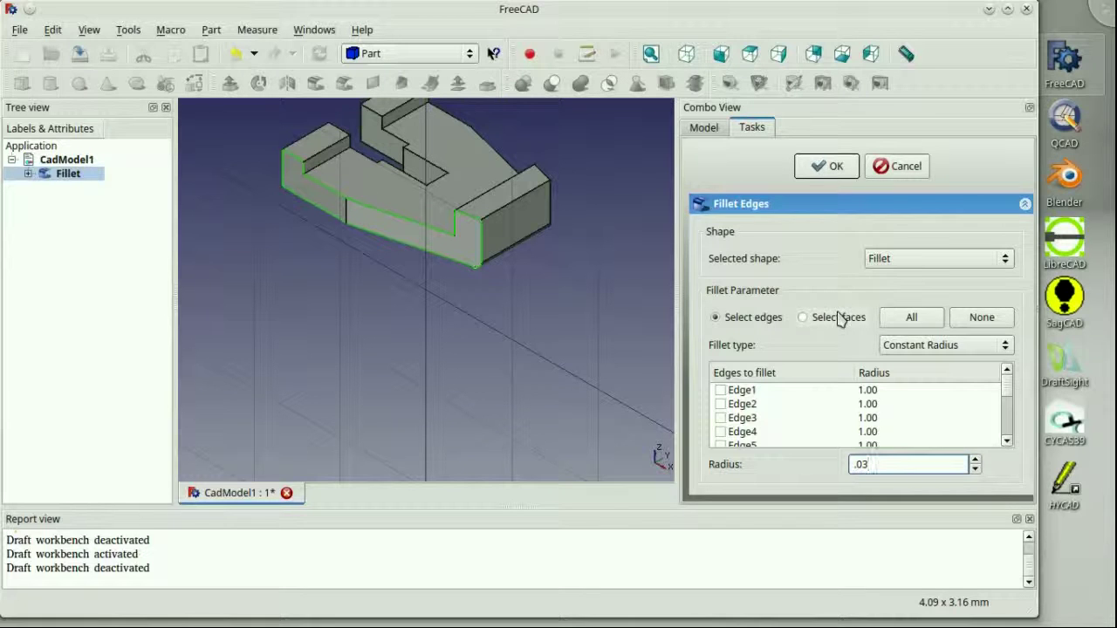
pyautogui.click(825, 167)
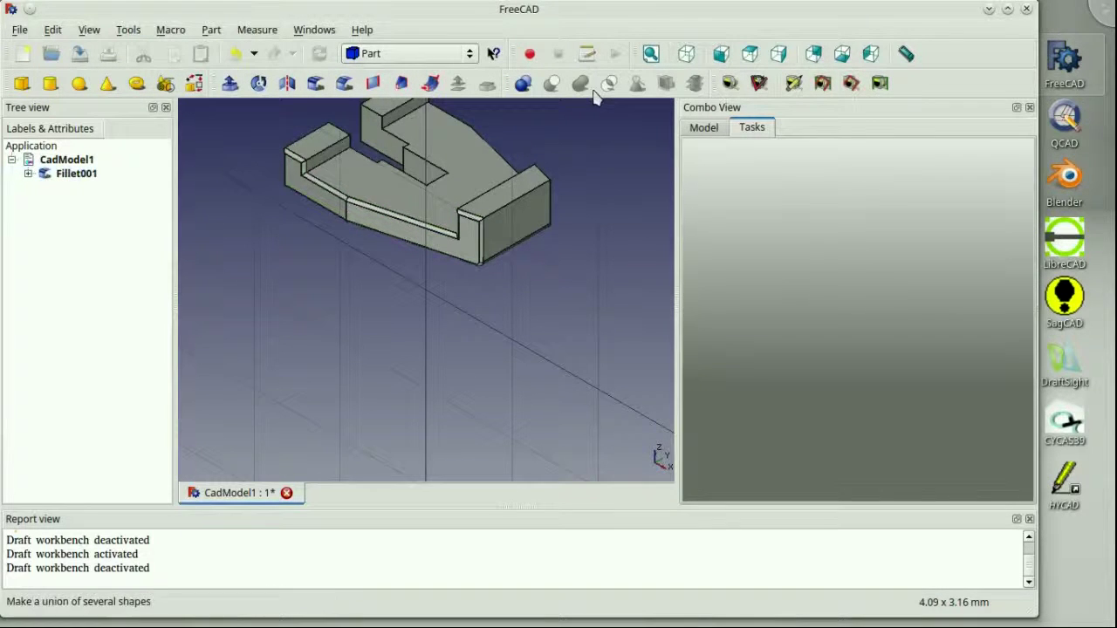
pyautogui.click(651, 54)
pyautogui.scroll(10, 529, 209)
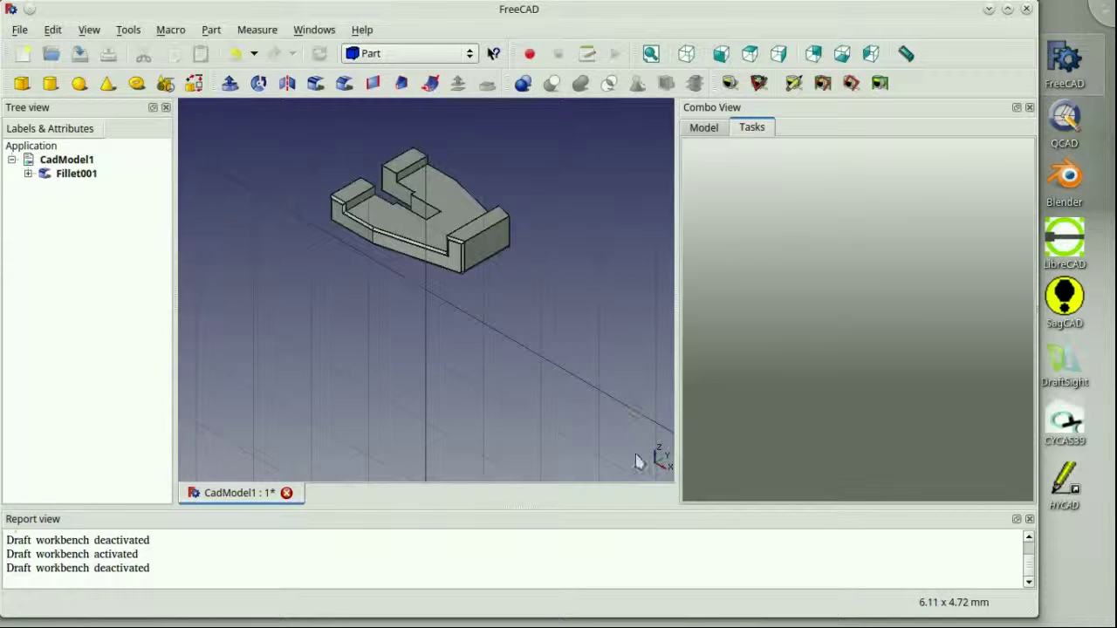
pyautogui.click(454, 217)
pyautogui.doubleClick(454, 218)
pyautogui.click(506, 410)
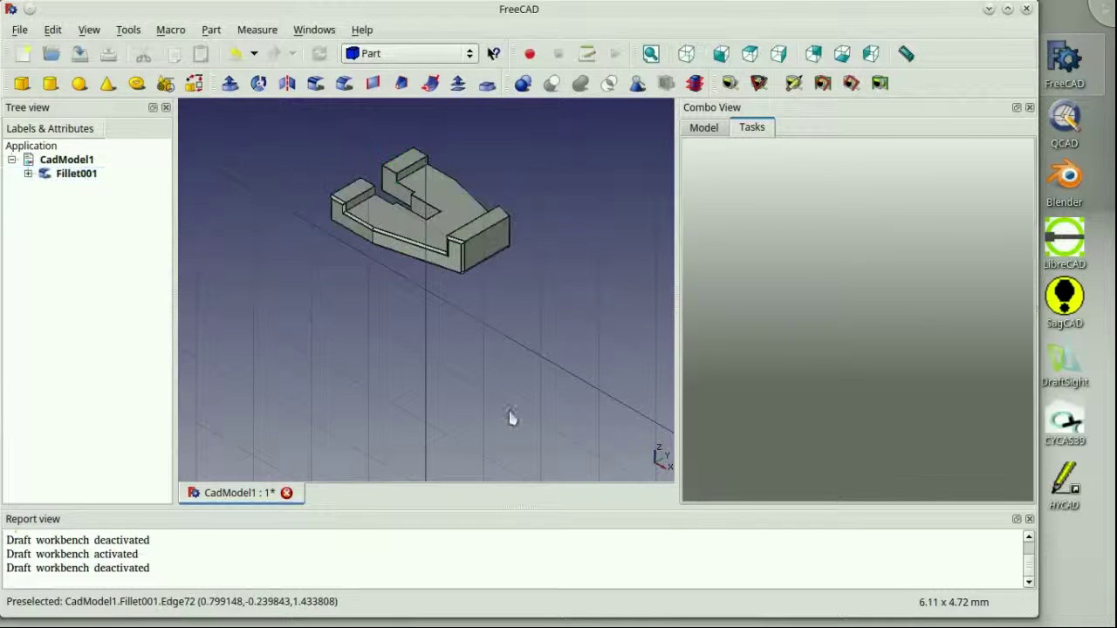
pyautogui.doubleClick(449, 213)
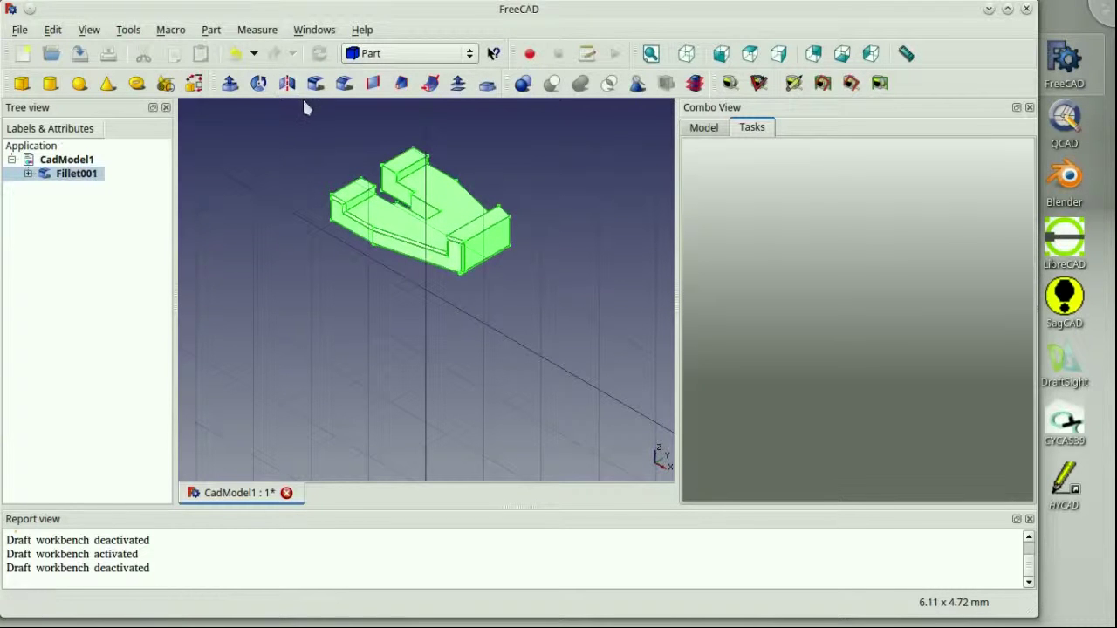
pyautogui.click(274, 150)
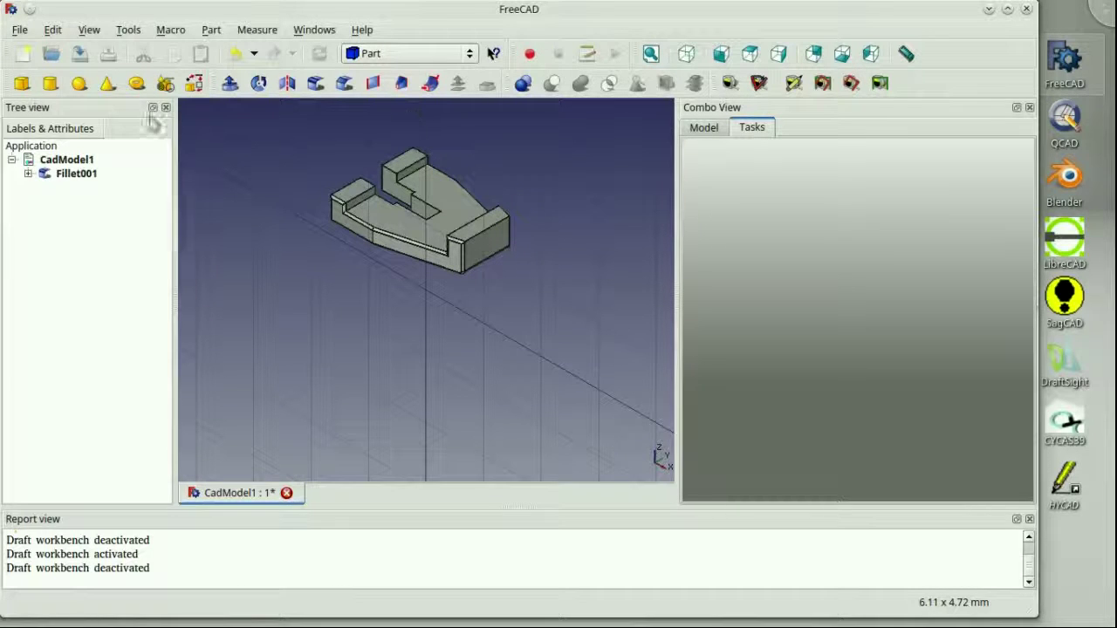
# - Save the model with its filleted side edges
pyautogui.click(21, 32)
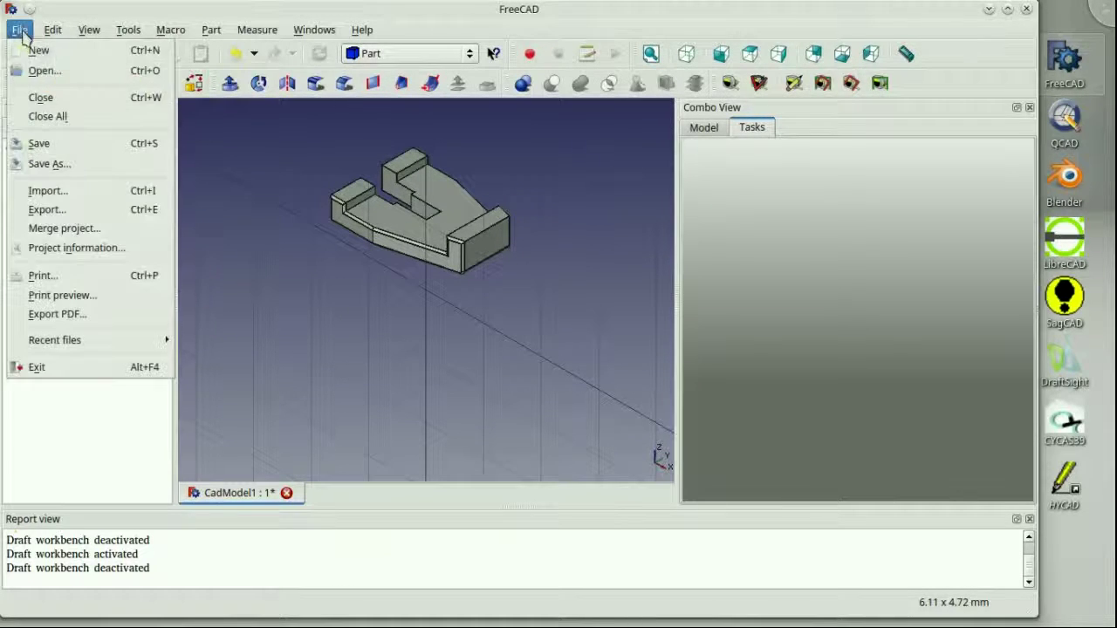
pyautogui.click(39, 144)
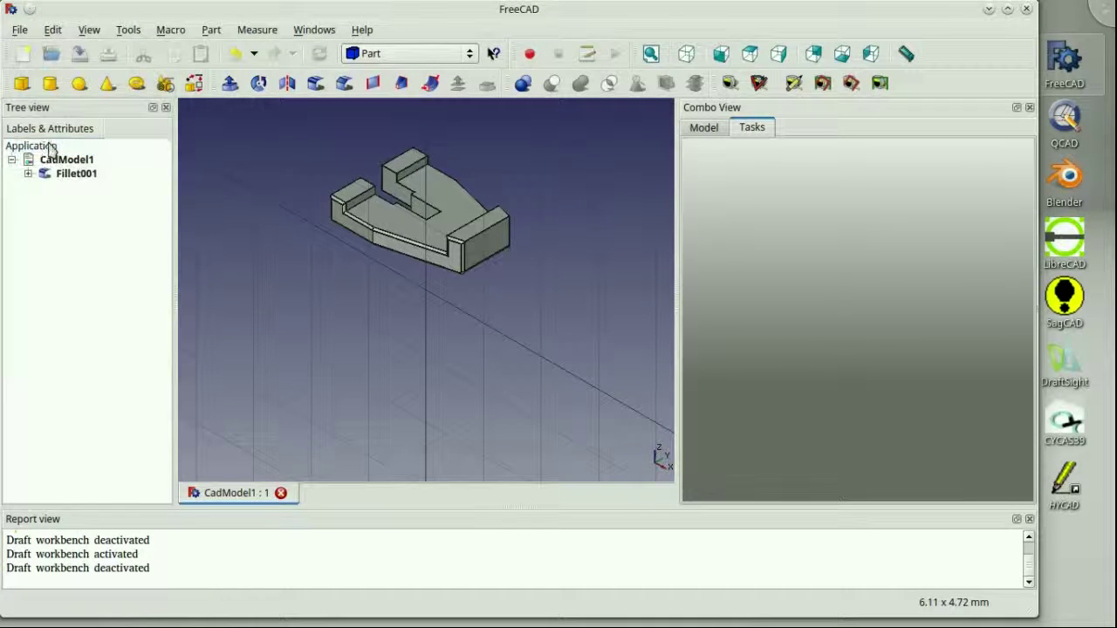
# - Switch from the Part workbench to Draft, and from there to the Complete workbench
pyautogui.click(470, 54)
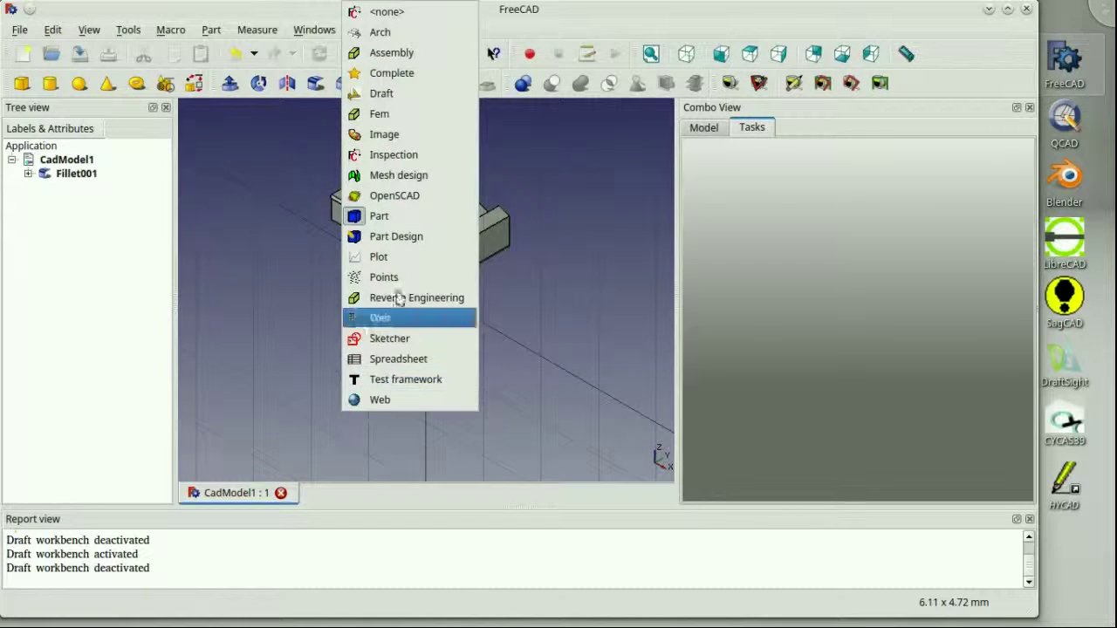
pyautogui.click(389, 99)
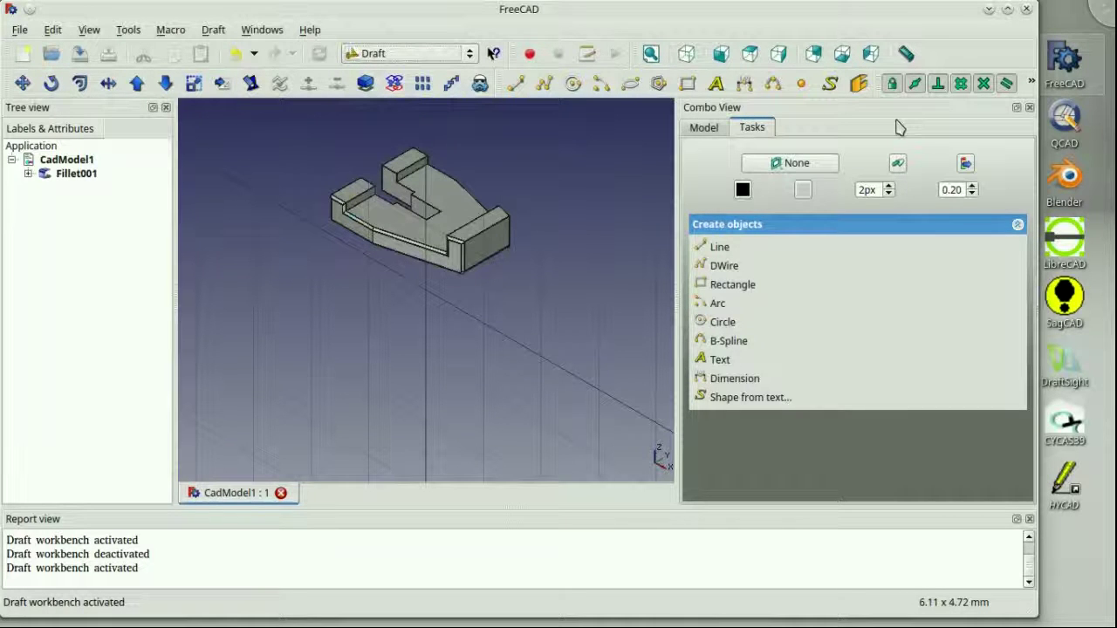
pyautogui.click(469, 54)
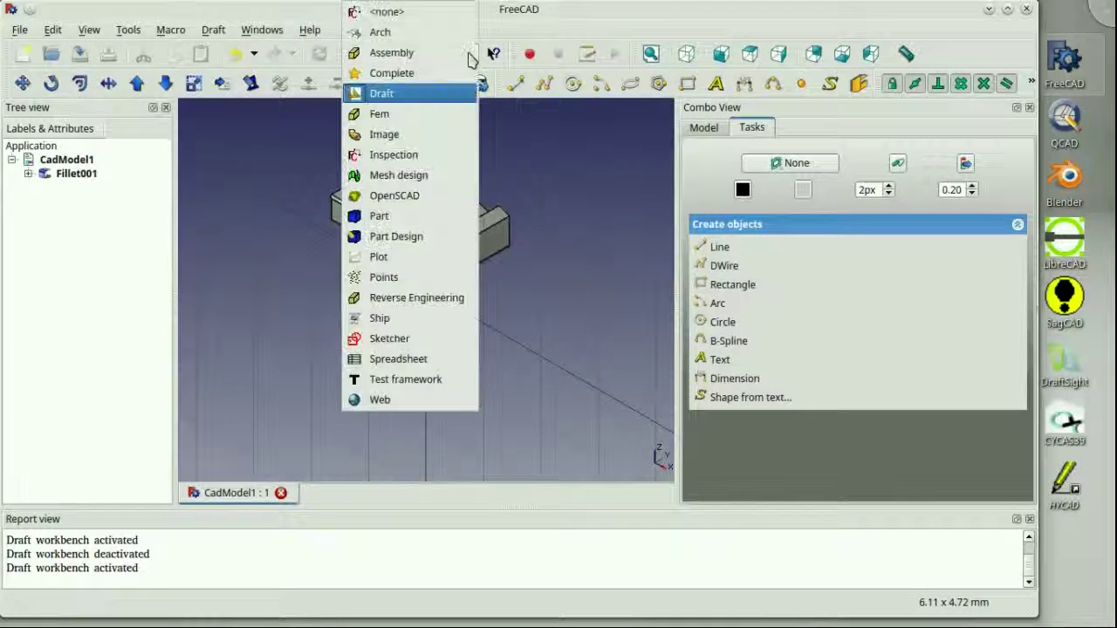
pyautogui.click(389, 76)
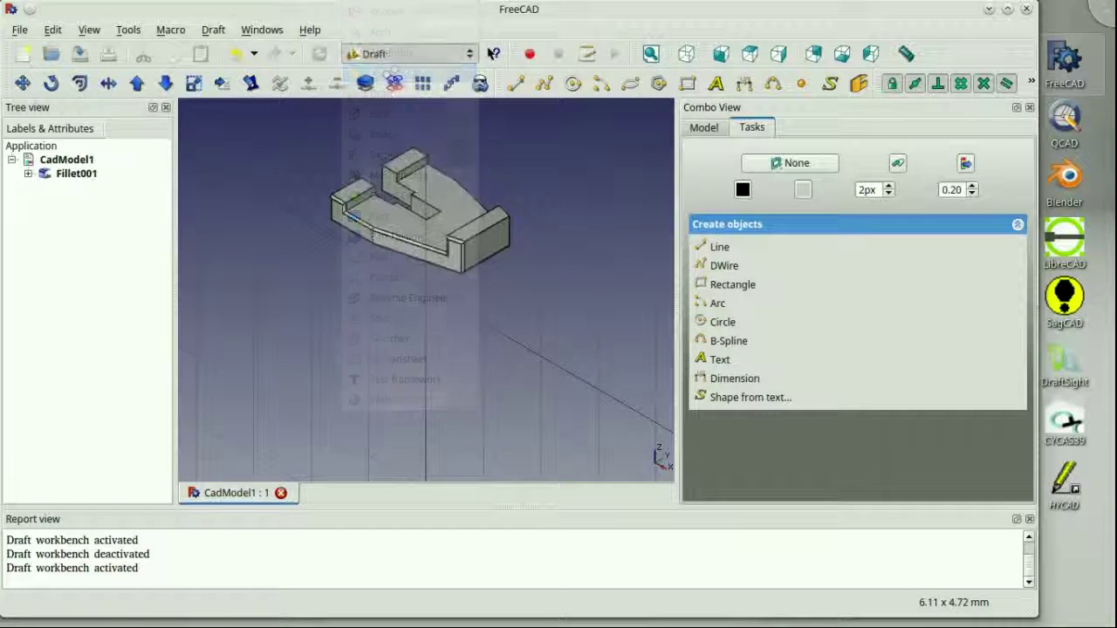